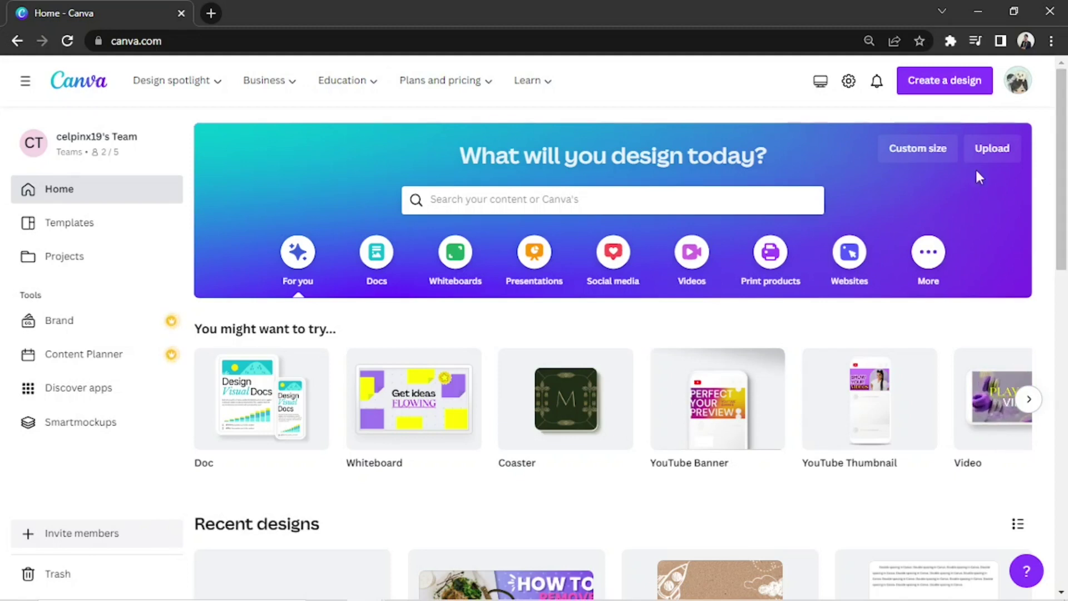
Search the Canva home page for 'coaster' and open the Coaster templates.
click(598, 191)
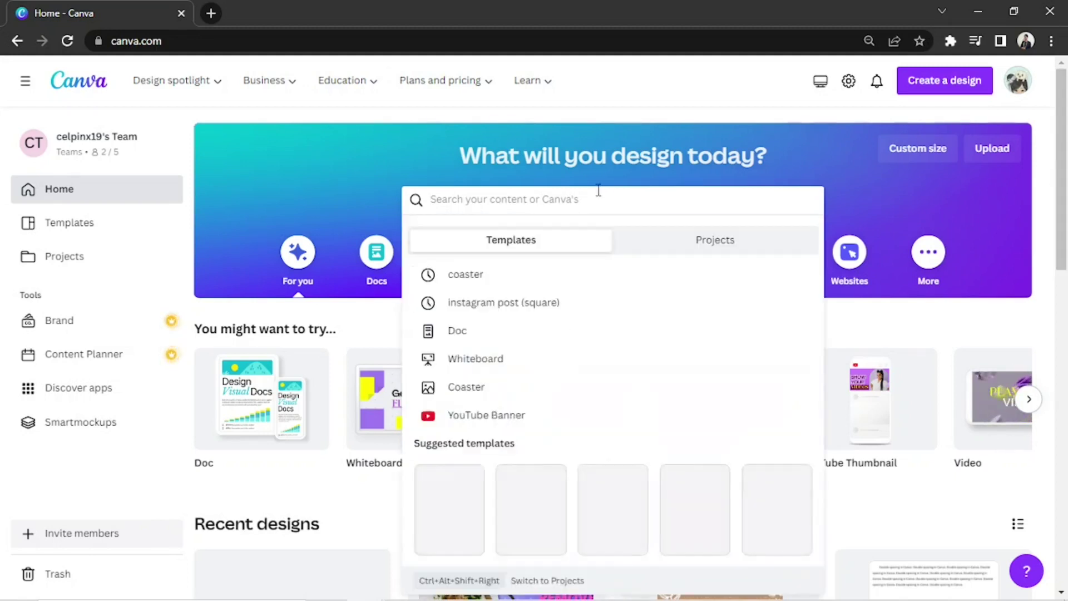
text(coaster)
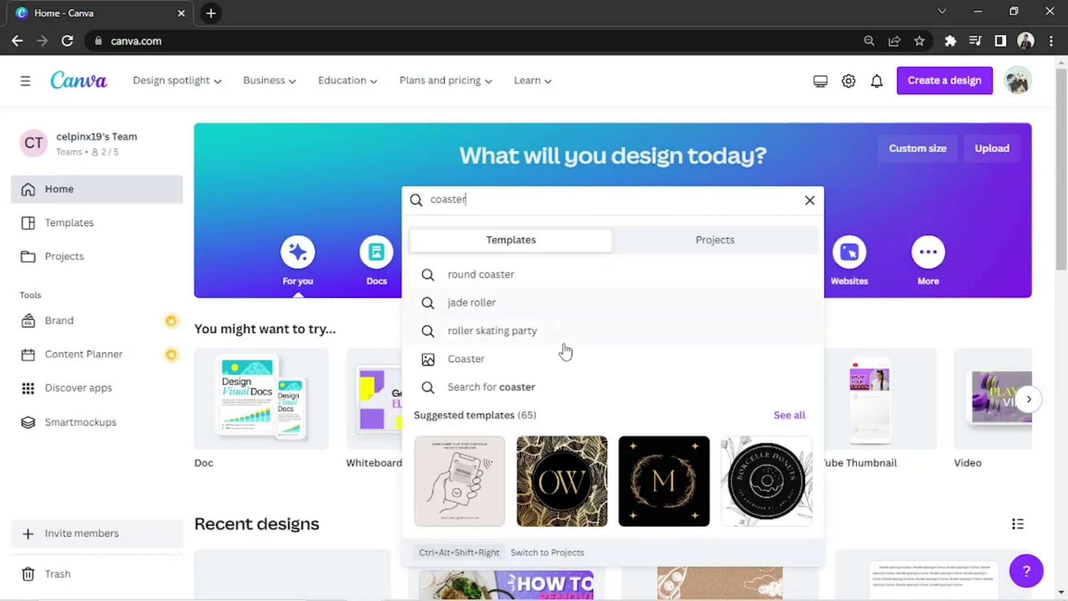
click(561, 365)
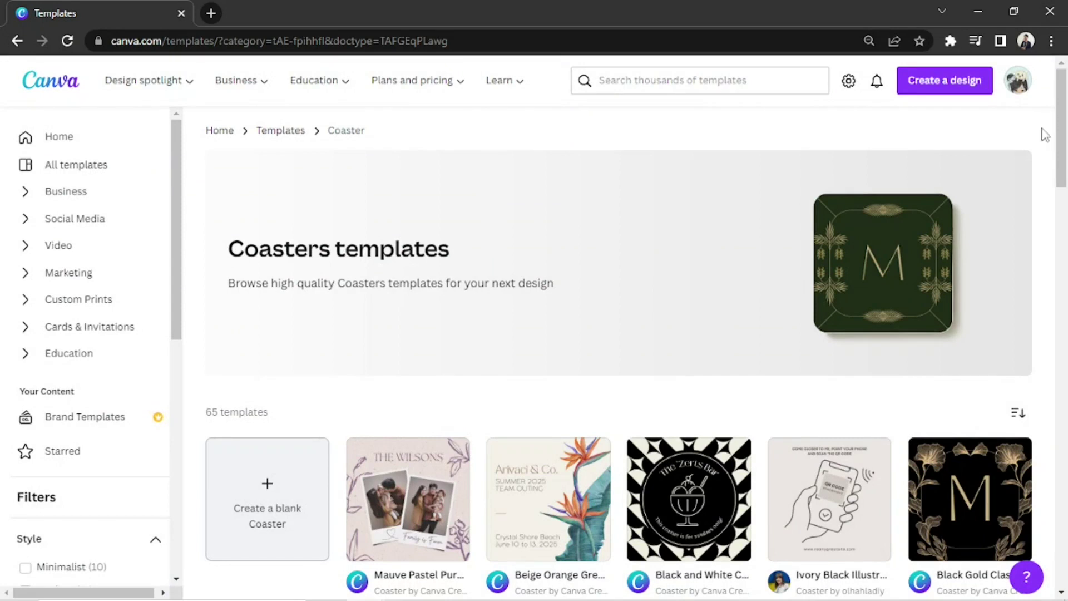
drag(1065, 94, 1065, 492)
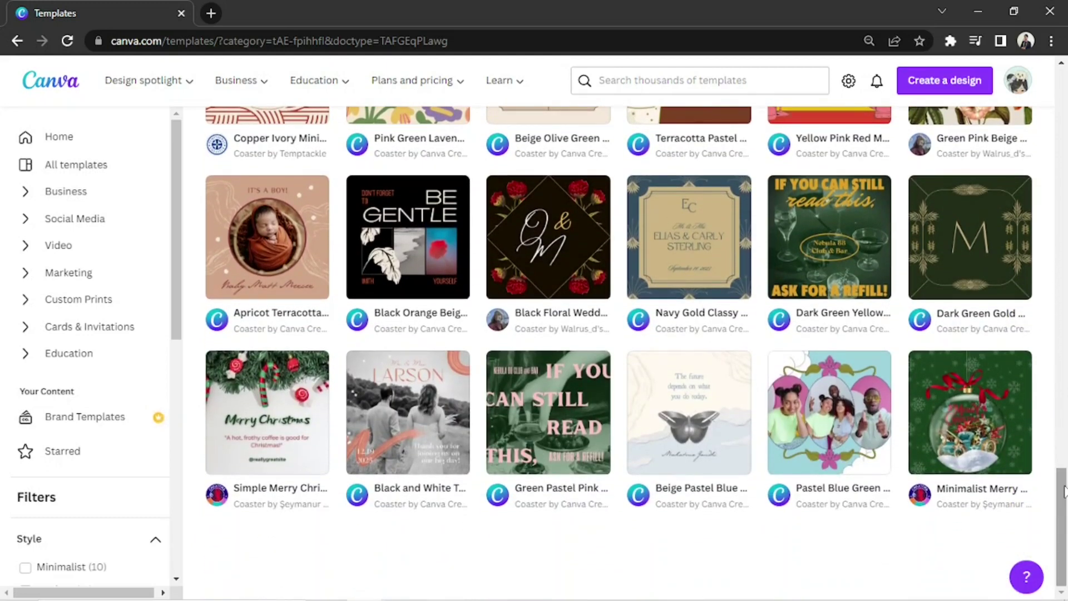
drag(1065, 492, 1062, 123)
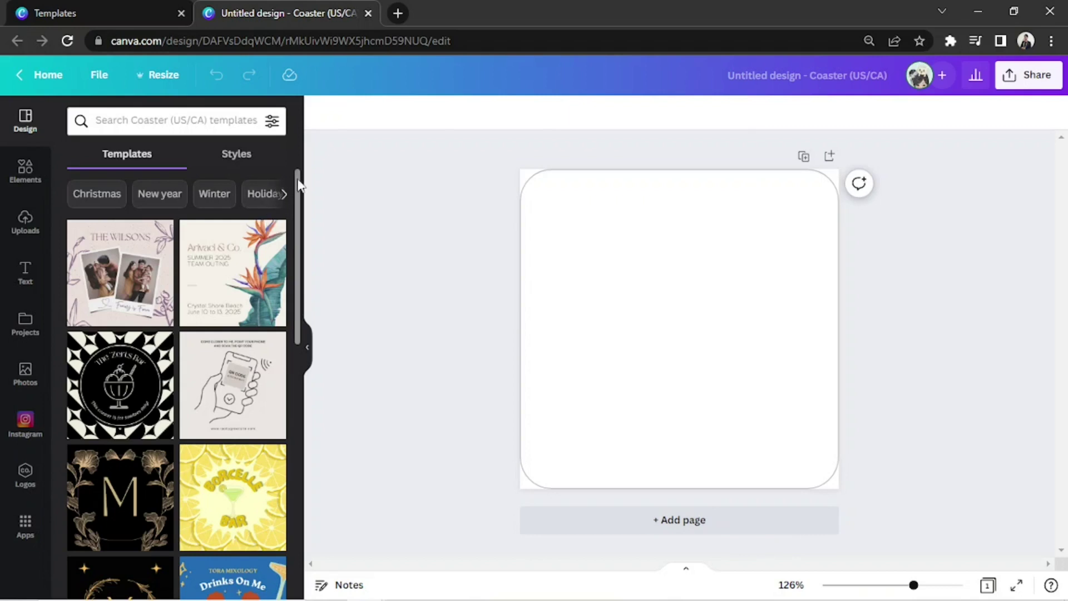
drag(298, 184, 299, 459)
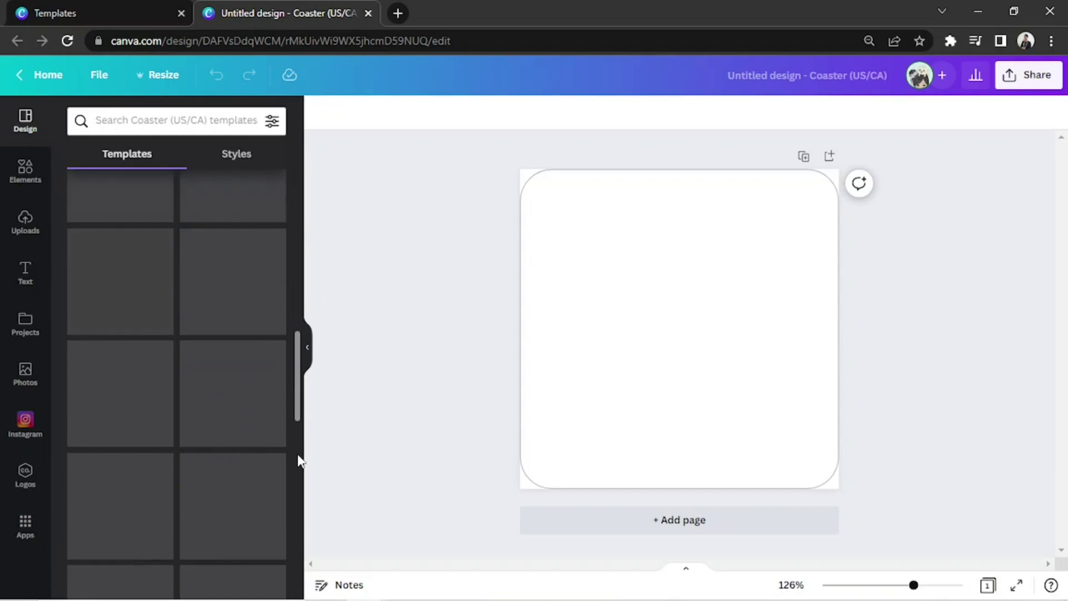
scroll(298, 459, down, 5)
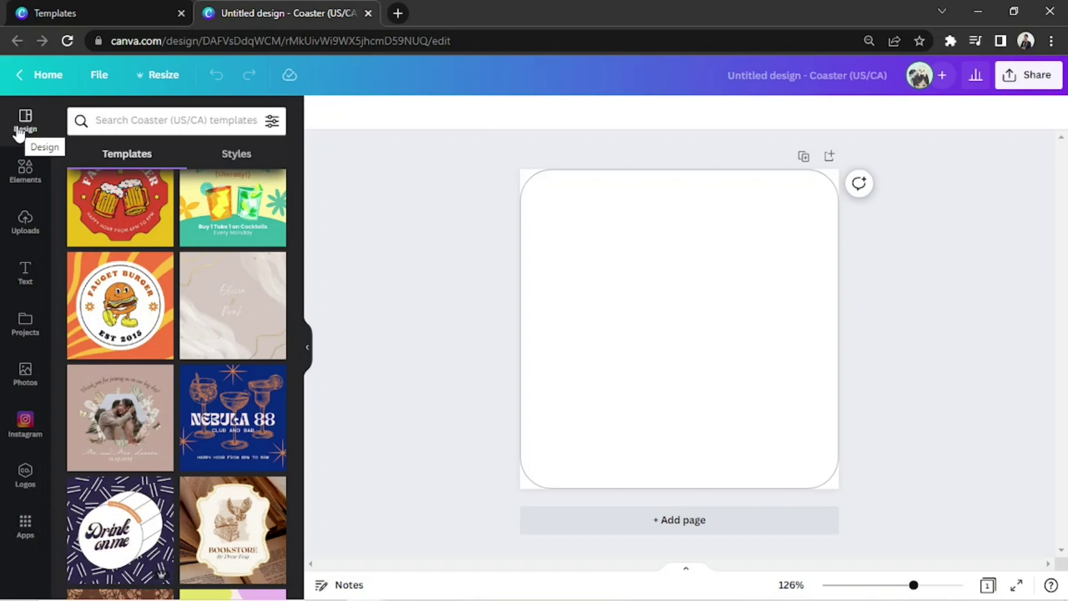
After trying black, grey and white, set the page background to custom beige #EFE2D4.
click(551, 240)
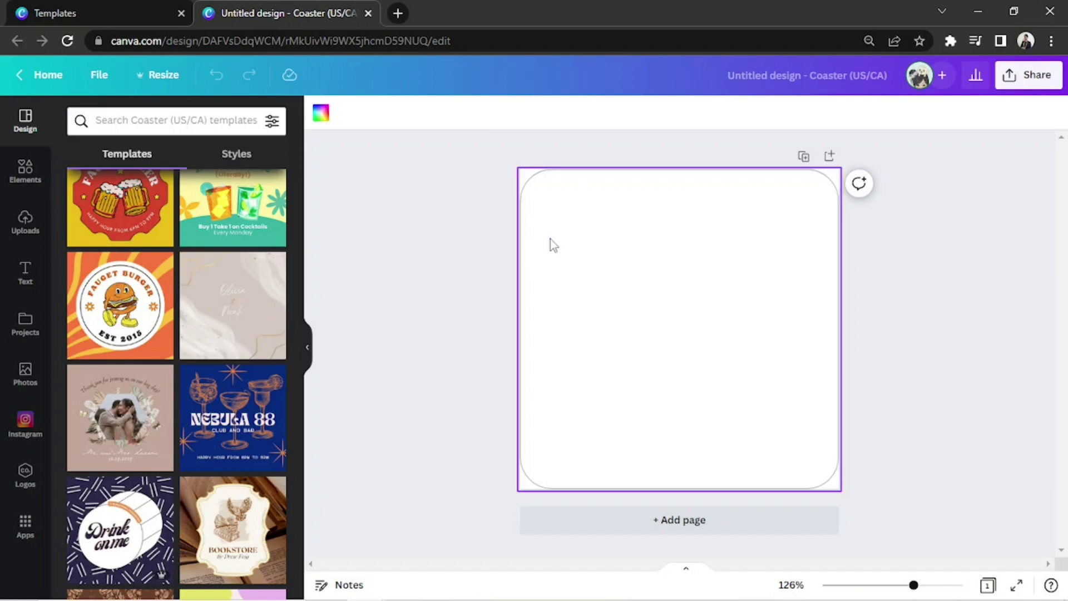
click(322, 116)
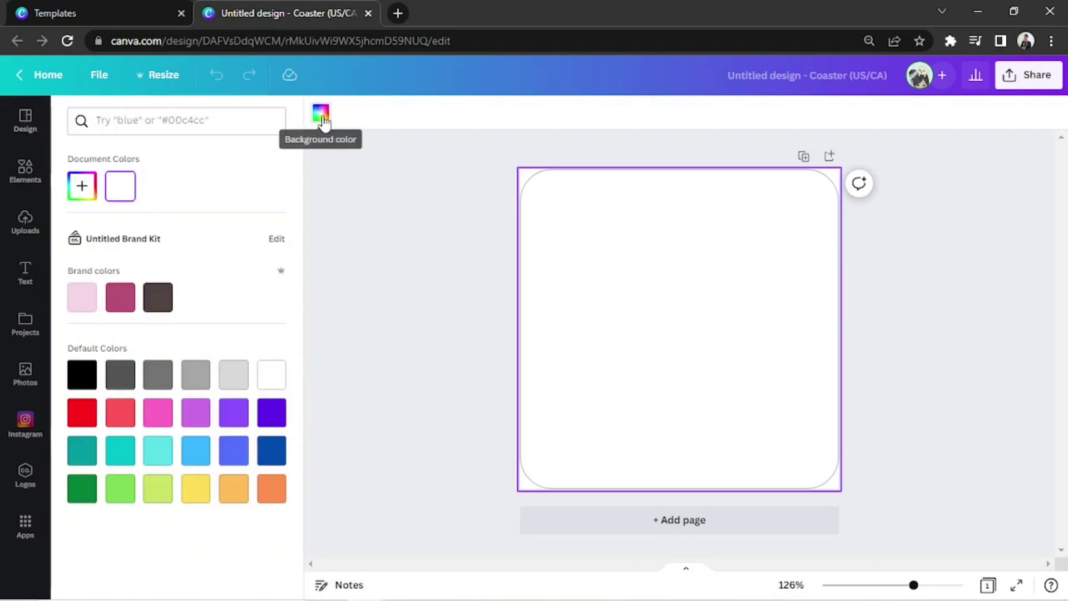
click(82, 377)
click(118, 383)
click(157, 378)
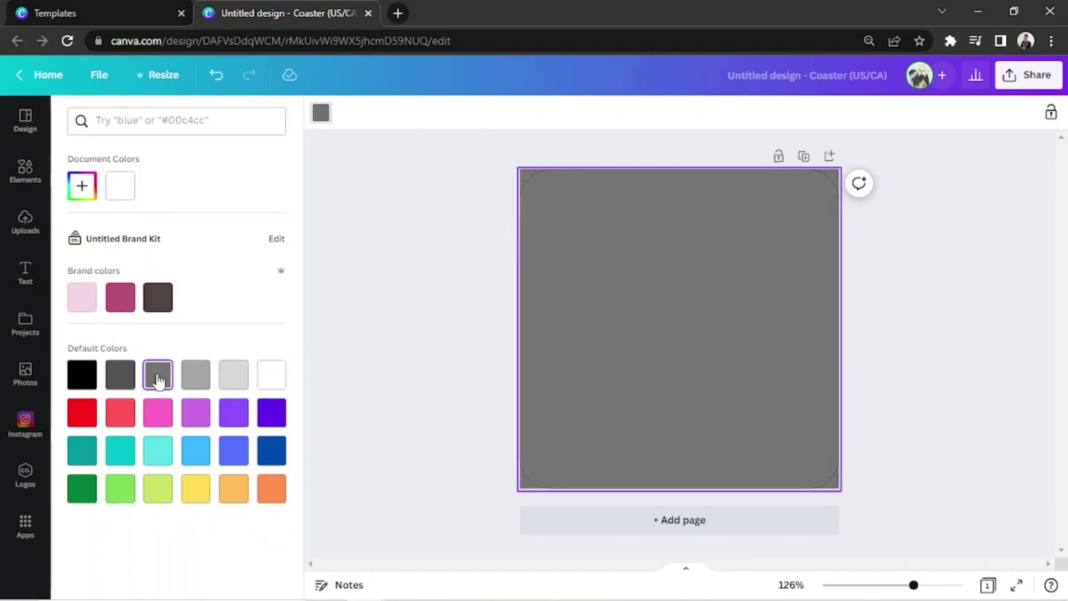
click(266, 375)
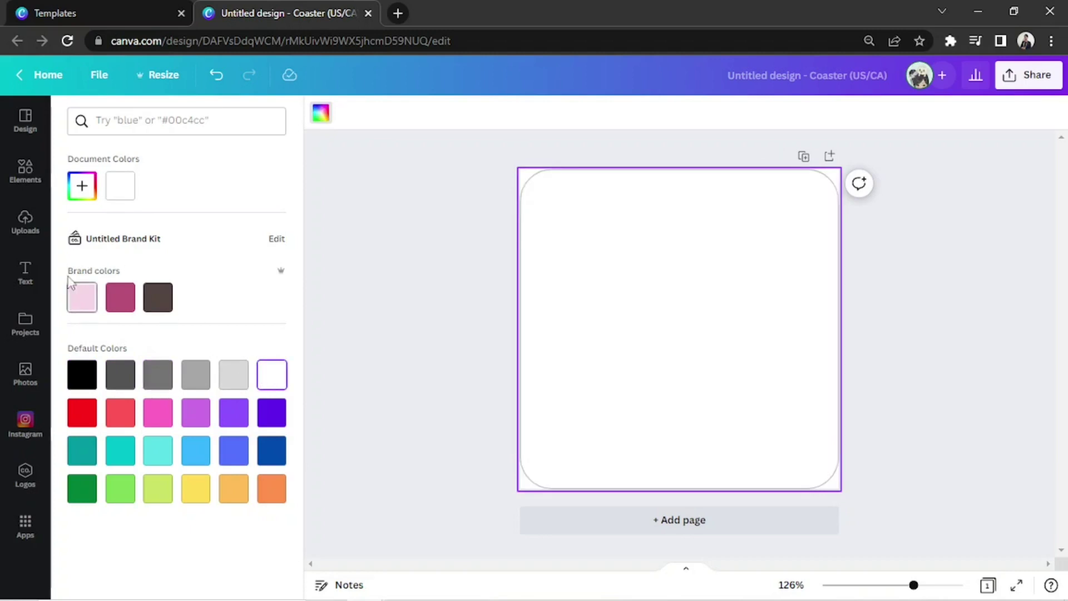
click(80, 188)
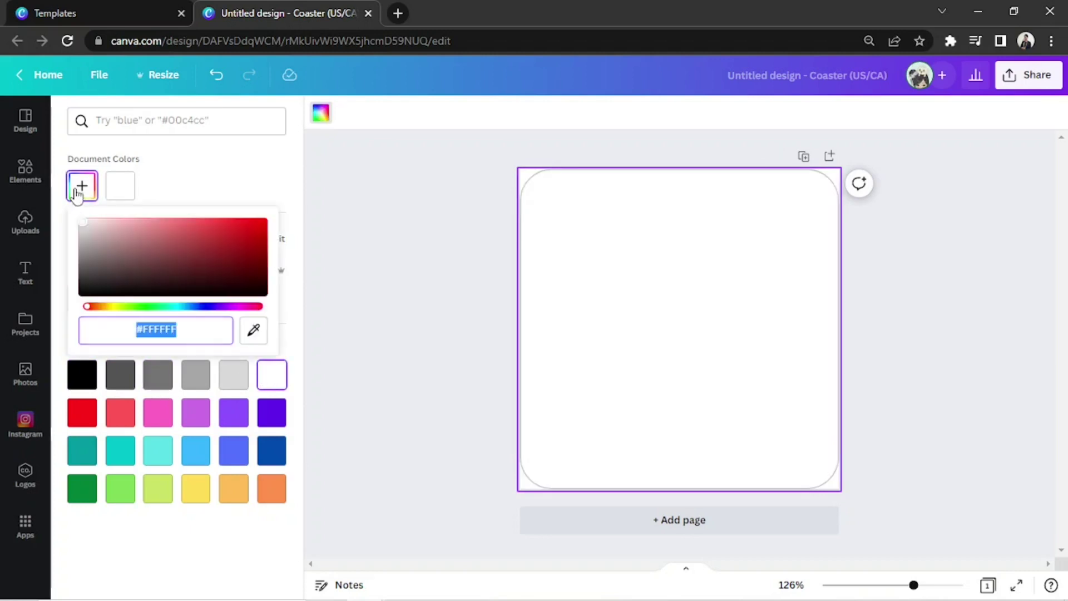
click(100, 222)
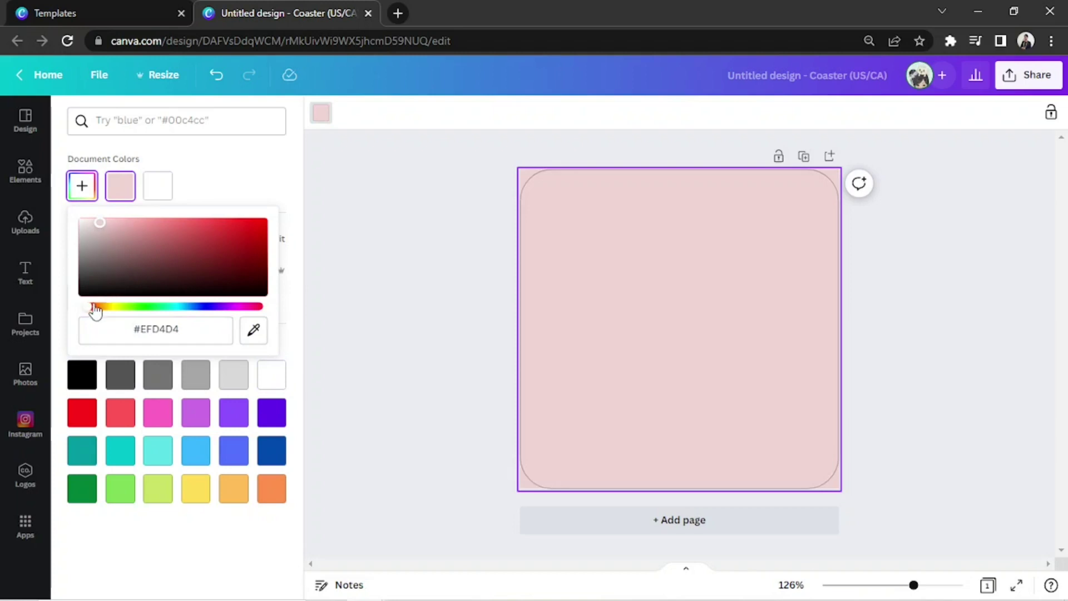
click(102, 309)
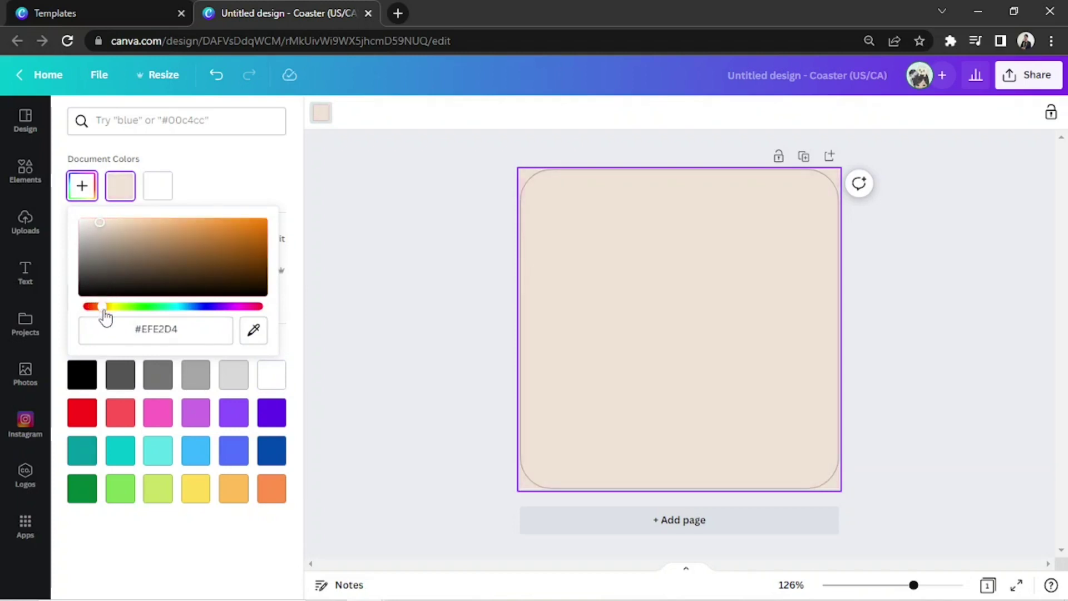
click(614, 341)
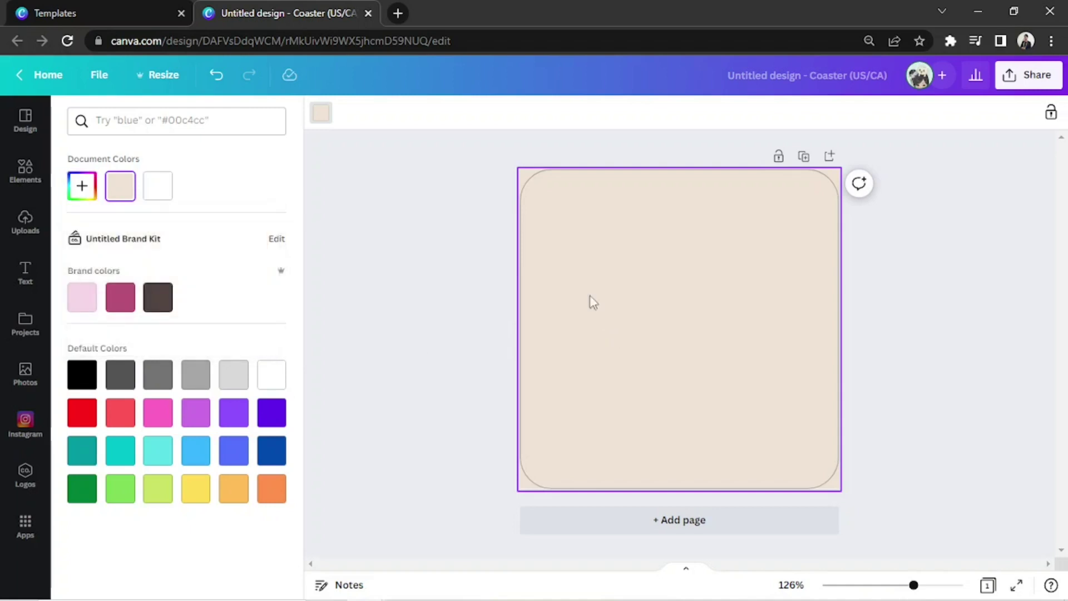
Search photos for 'paper', try the kraft-paper photo on the coaster, then delete it.
click(22, 175)
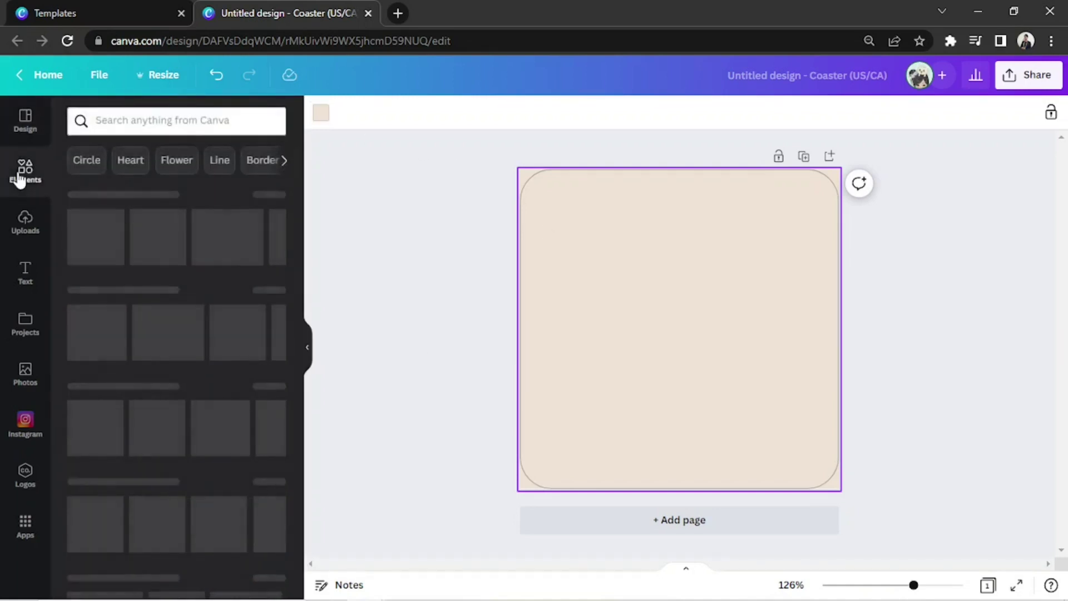
mouse_move(298, 215)
mouse_down()
mouse_move(300, 259)
mouse_move(246, 310)
mouse_up()
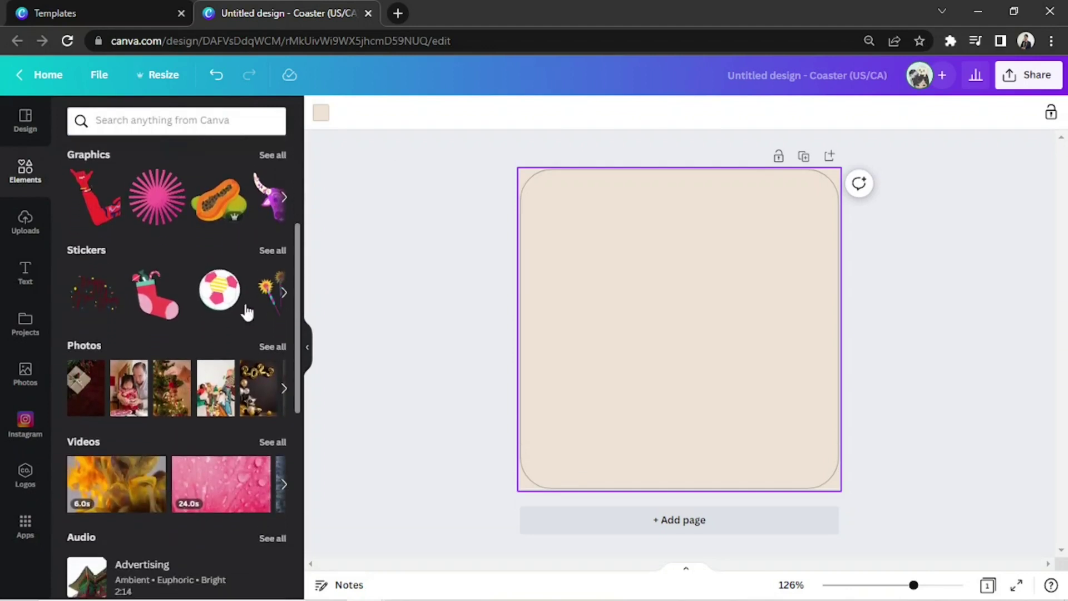
click(259, 347)
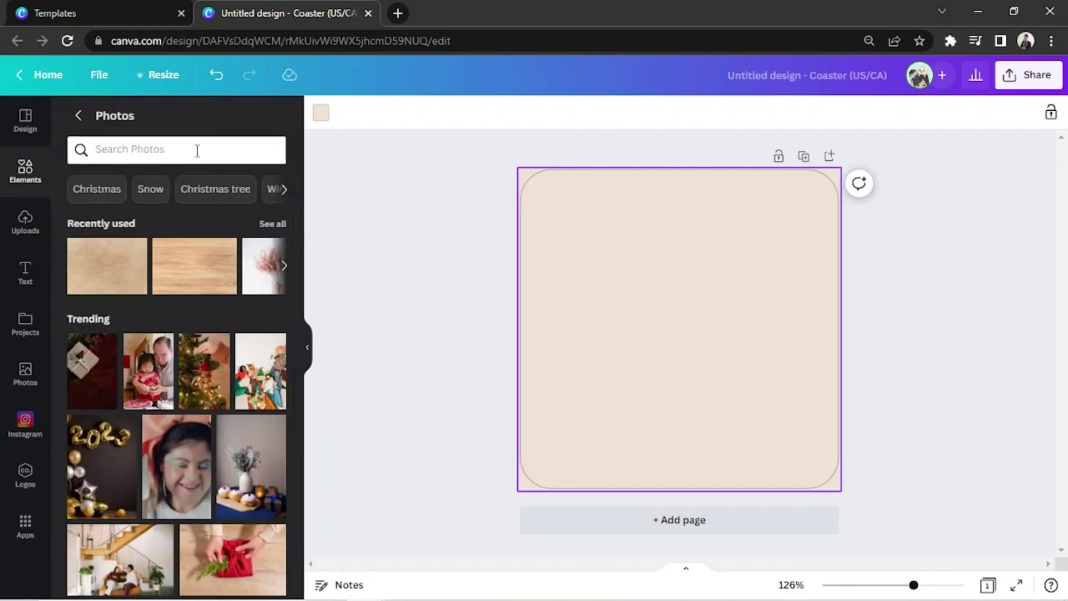
click(148, 150)
text(paper)
key(Return)
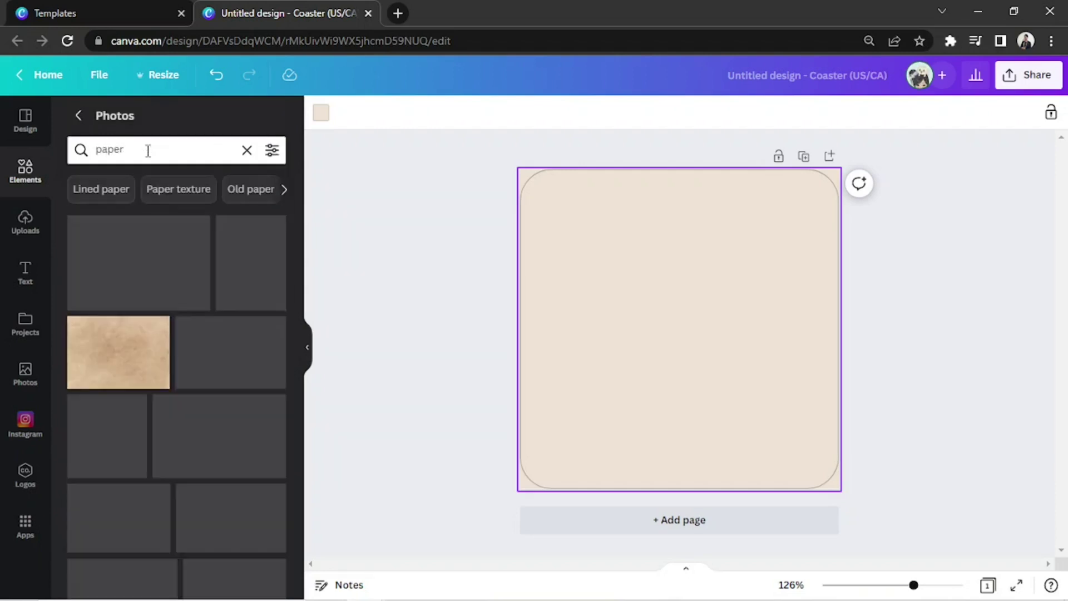
scroll(97, 501, down, 3)
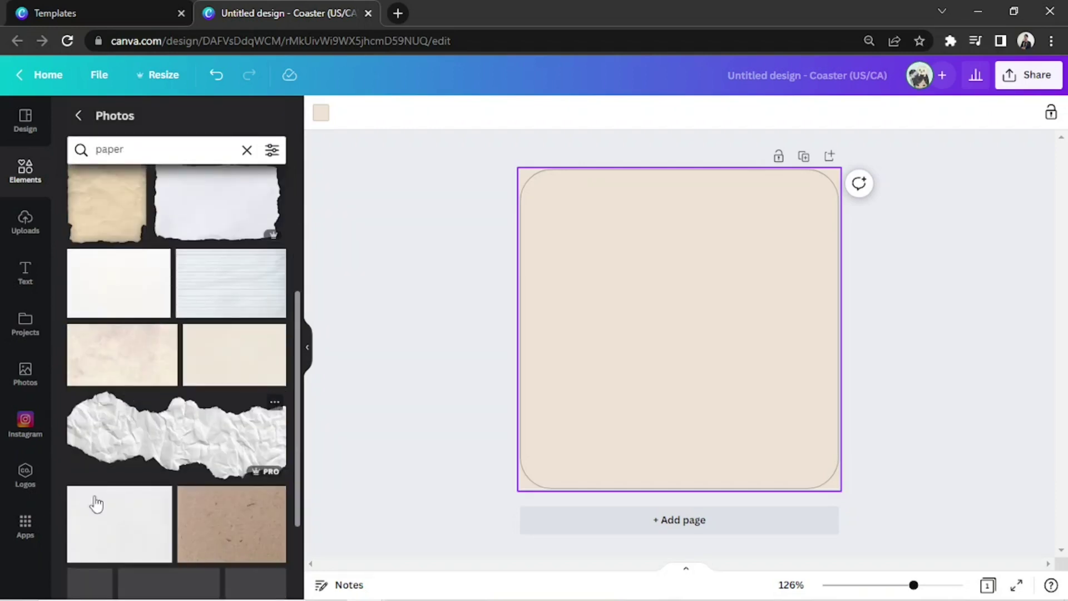
scroll(96, 501, down, 2)
click(187, 400)
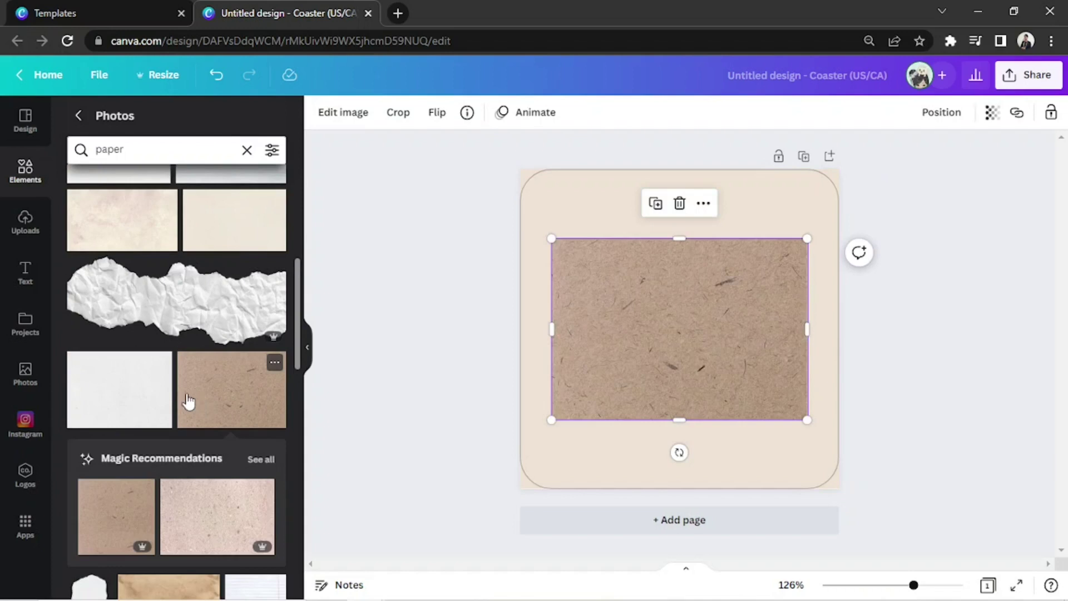
right_click(594, 352)
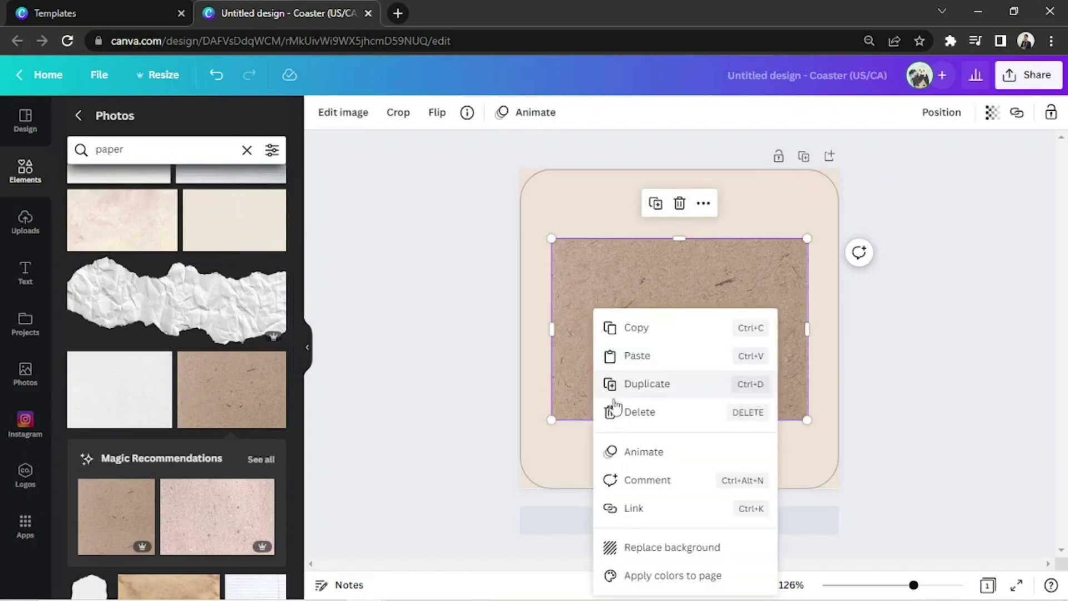
click(635, 412)
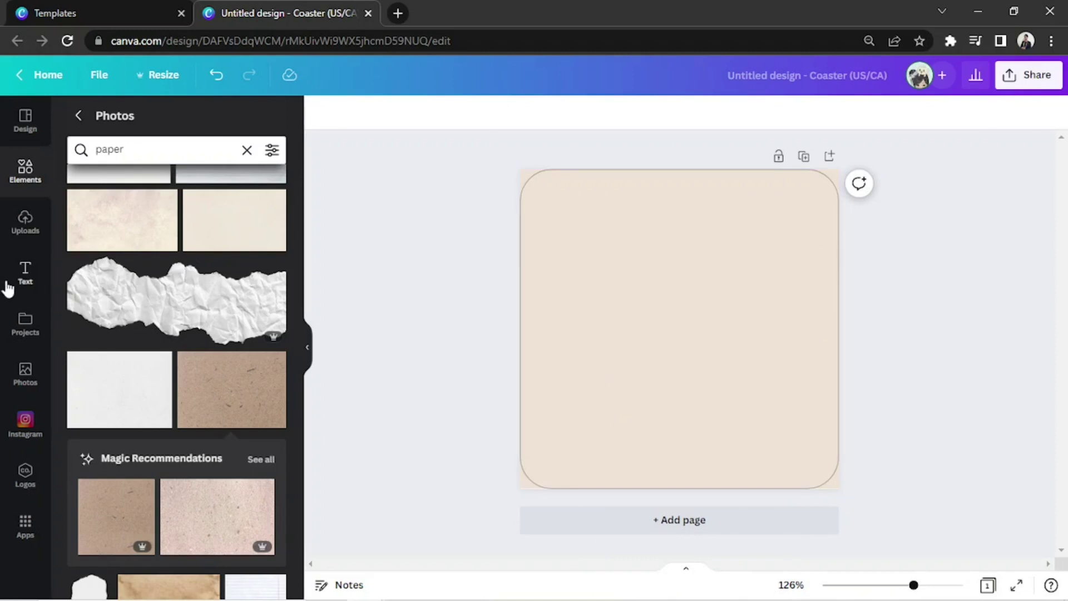
Try the uploaded purple flower photo on the coaster, then undo it.
click(26, 223)
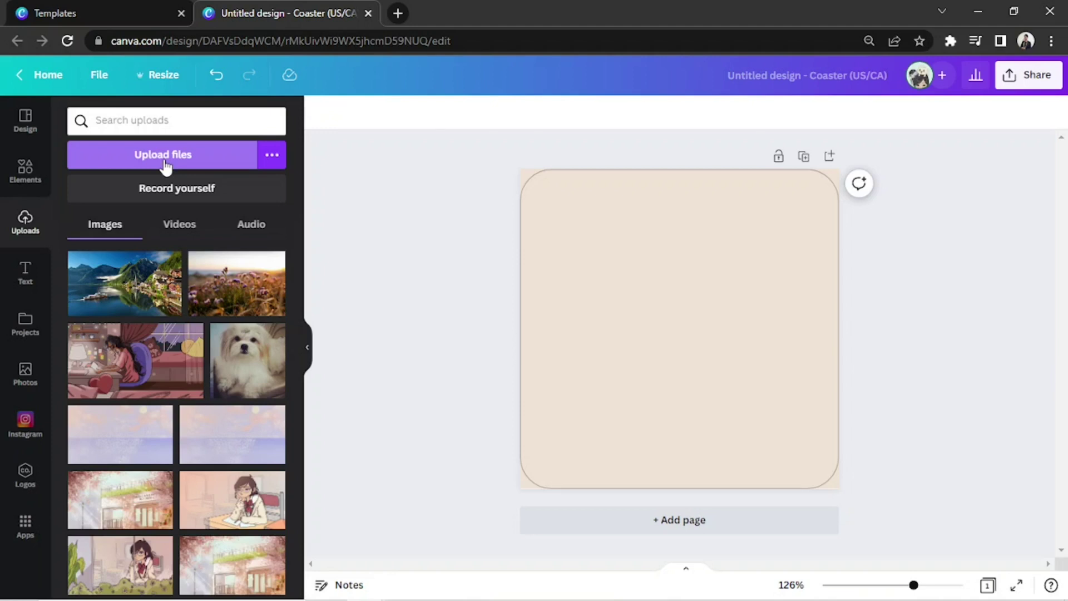
mouse_move(236, 284)
mouse_down()
mouse_move(590, 336)
mouse_move(538, 343)
mouse_up()
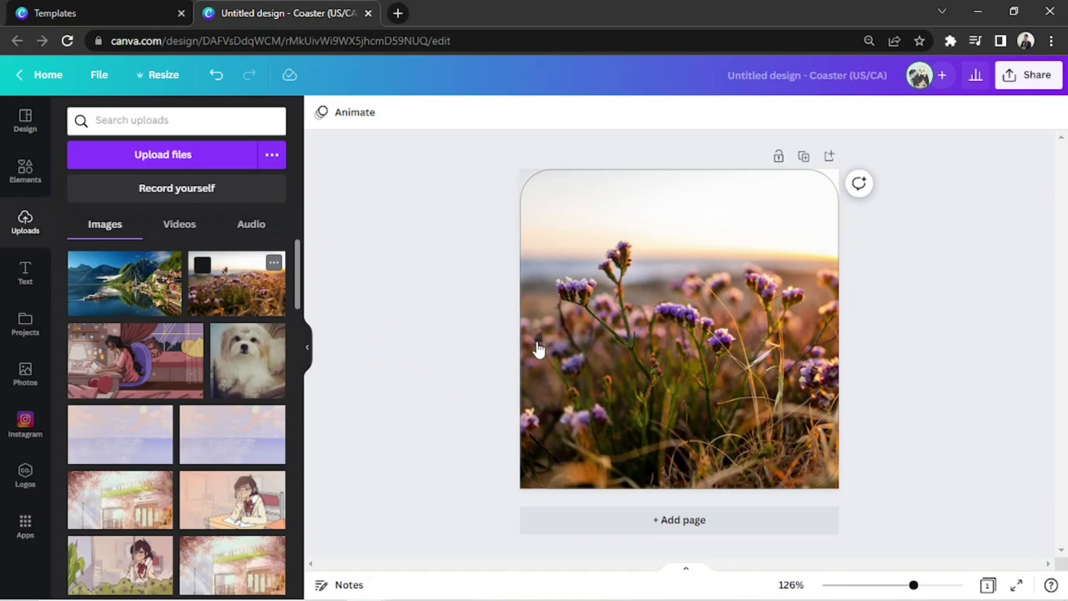
key(ctrl+z)
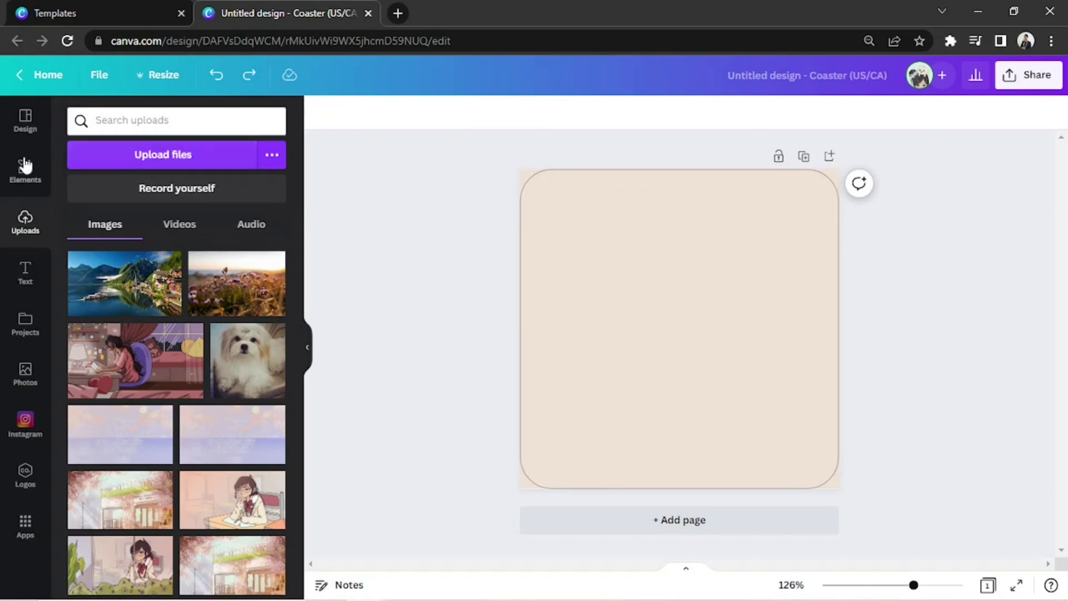
Try the crumpled paper and gingham photos as the coaster background.
click(27, 177)
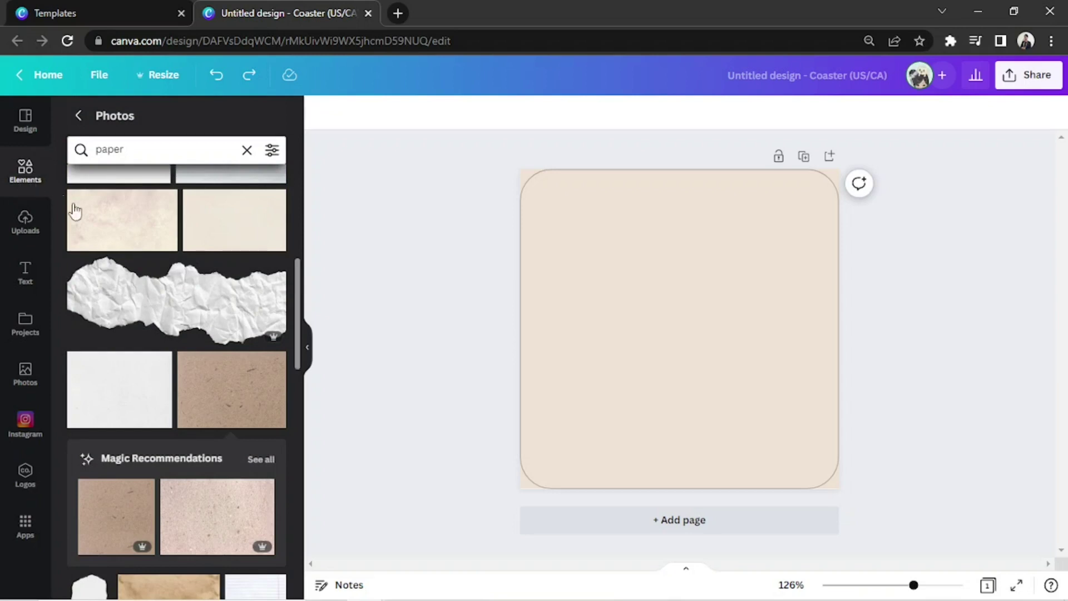
drag(298, 318, 285, 438)
scroll(284, 433, down, 2)
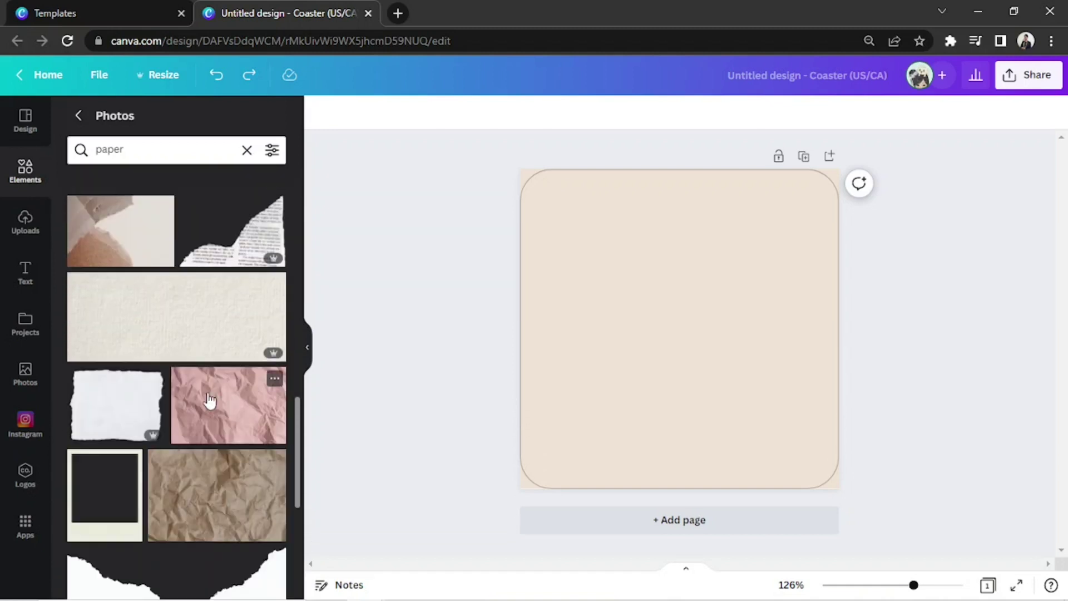
click(216, 493)
right_click(655, 315)
click(678, 548)
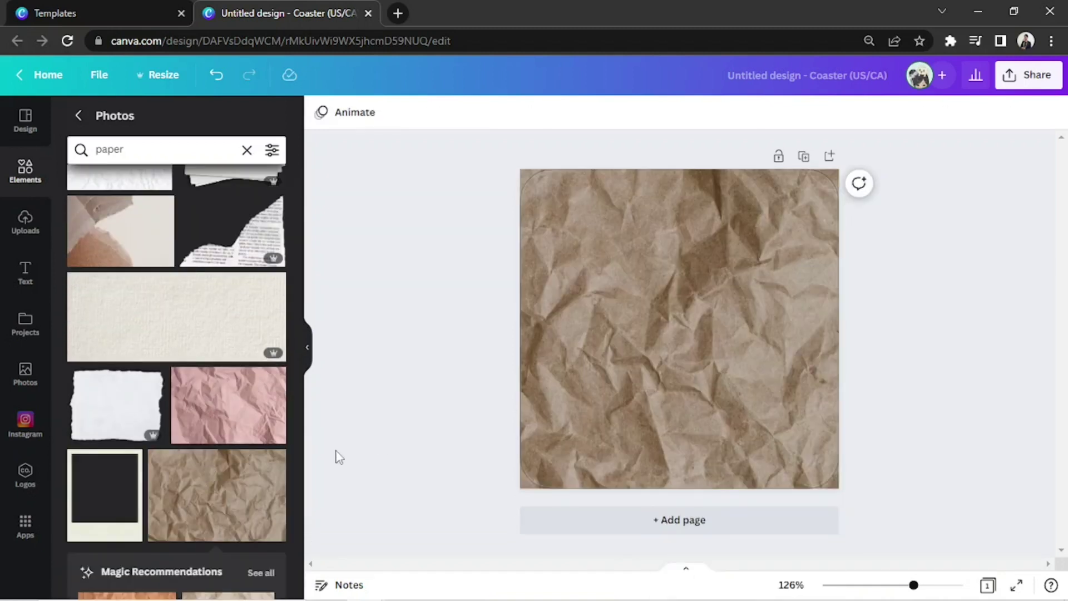
scroll(209, 410, down, 3)
click(126, 384)
right_click(599, 356)
click(621, 548)
scroll(208, 406, down, 4)
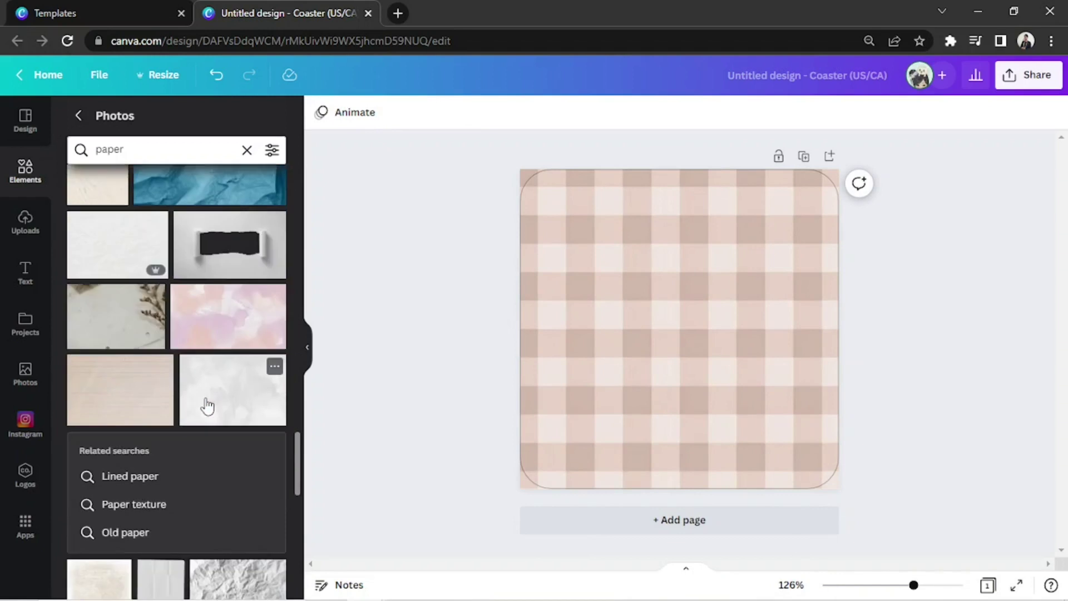
scroll(207, 405, down, 3)
Search photos for 'cork board' and set a lighter cork texture as the background.
double_click(109, 149)
text(corck board)
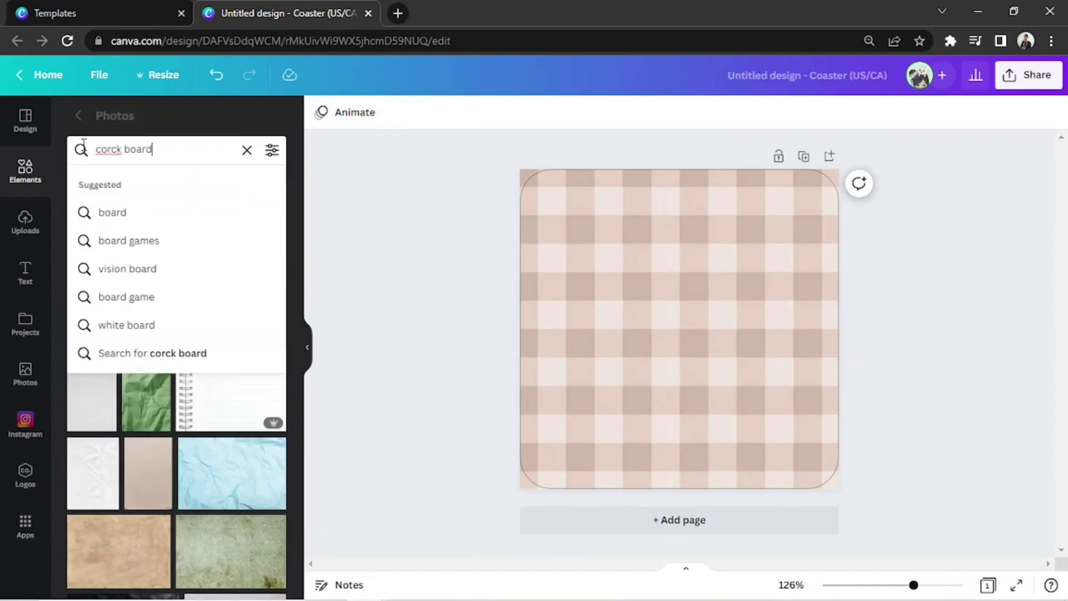
click(116, 148)
key(BackSpace)
key(Return)
click(149, 219)
right_click(691, 334)
click(714, 551)
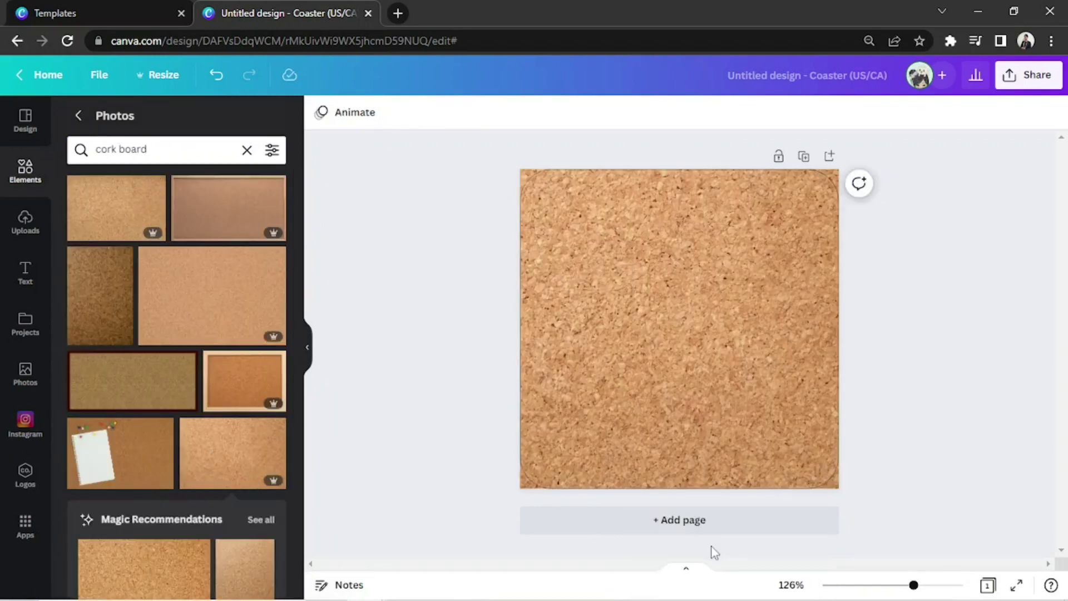
drag(112, 214, 735, 434)
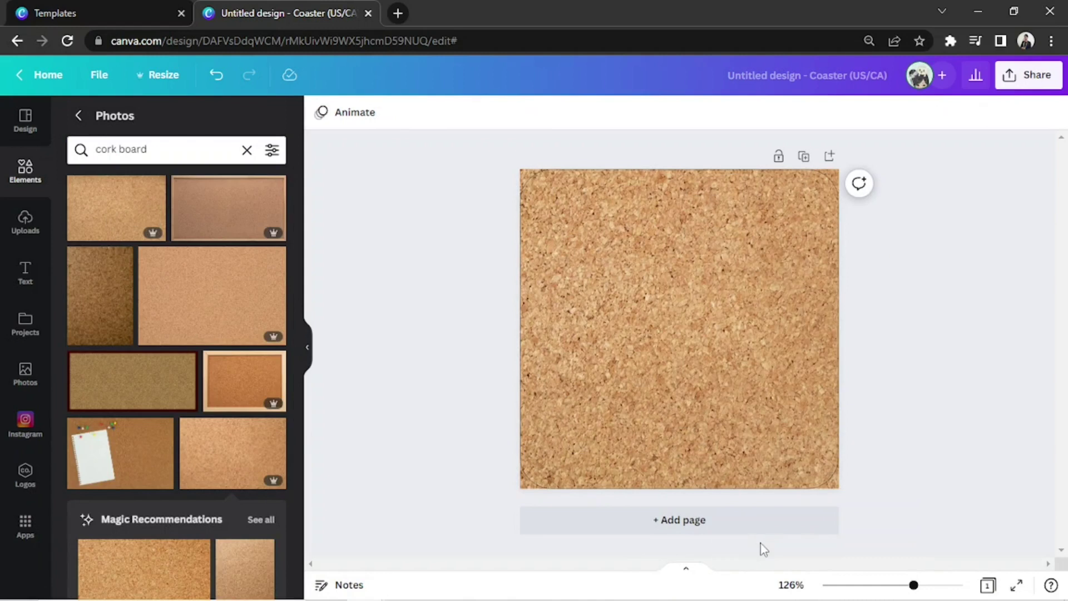
Search graphics for 'doodle' and add the park bench doodle, enlarged across the bottom.
click(25, 171)
click(125, 121)
text(doodle)
key(Return)
click(117, 154)
scroll(295, 214, down, 3)
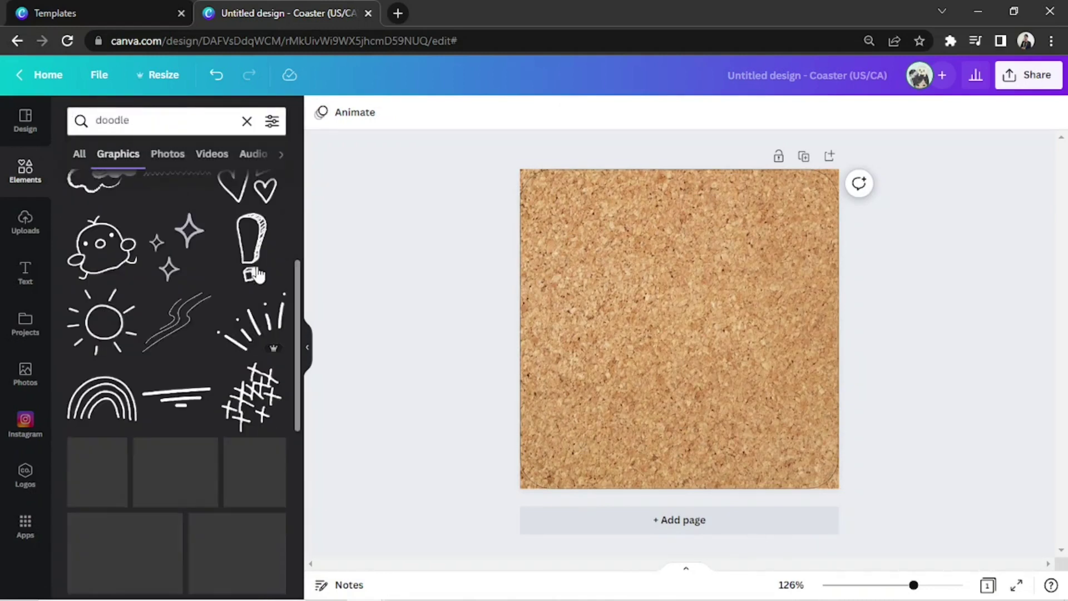
scroll(259, 276, down, 3)
scroll(259, 275, down, 3)
scroll(259, 276, down, 3)
scroll(258, 276, down, 3)
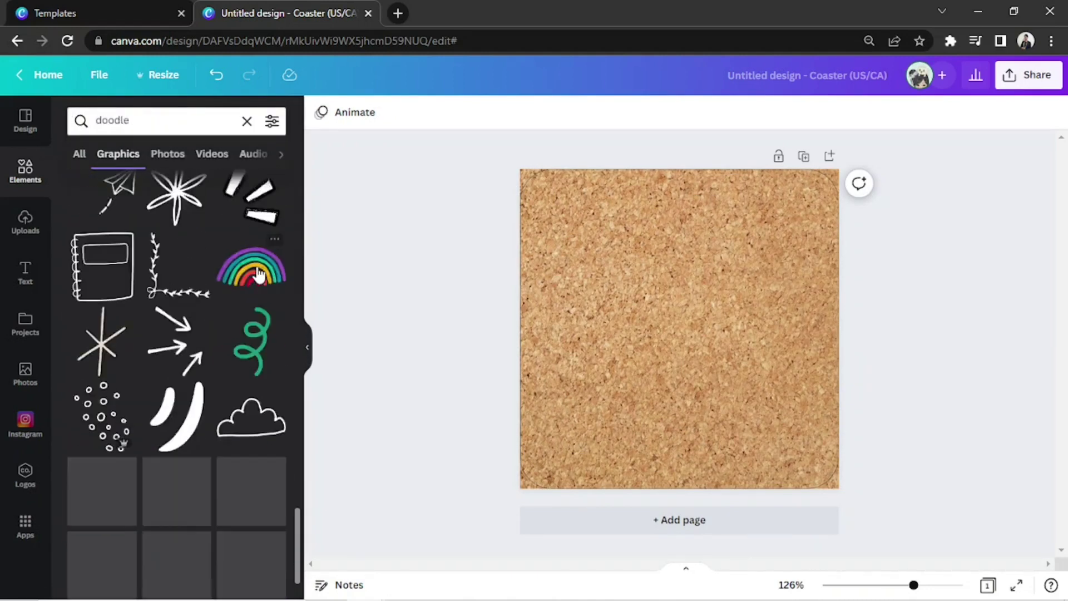
scroll(259, 275, down, 3)
scroll(258, 275, down, 2)
click(177, 334)
click(321, 112)
click(271, 446)
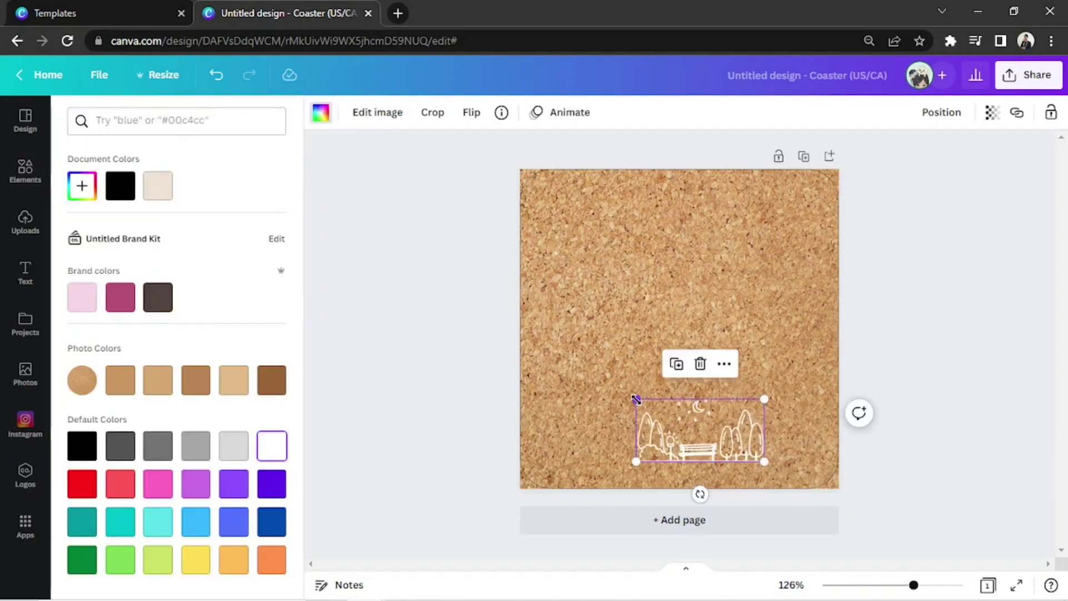
drag(636, 399, 556, 358)
Lighten the cork background by lowering its transparency.
click(584, 251)
click(320, 112)
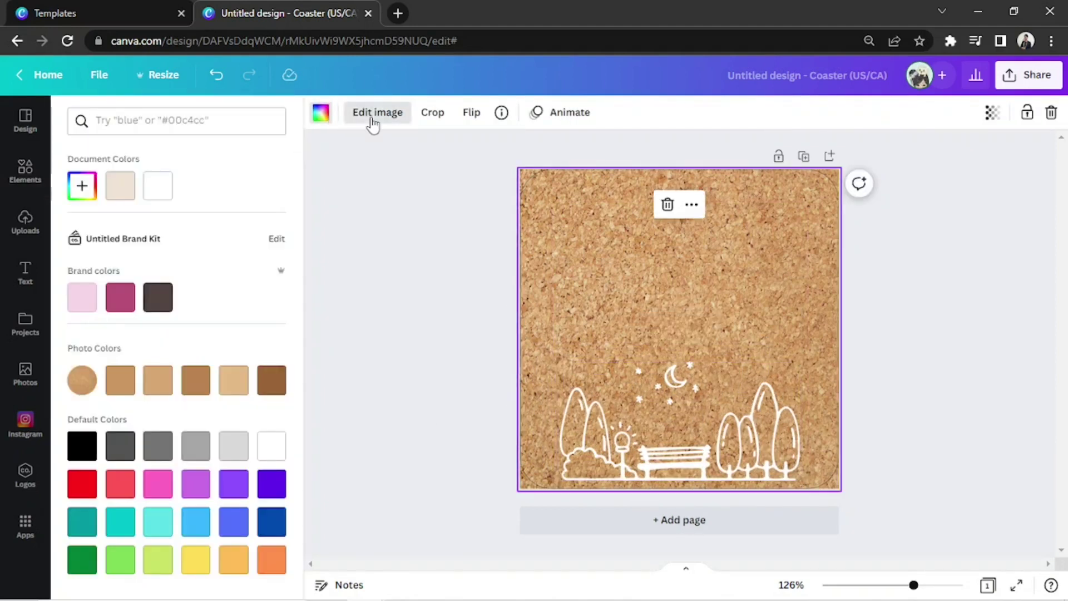
click(377, 112)
click(992, 112)
drag(987, 170, 928, 172)
Recolour the park doodle dark brown and add a horizontally flipped dark brown cloud.
click(676, 418)
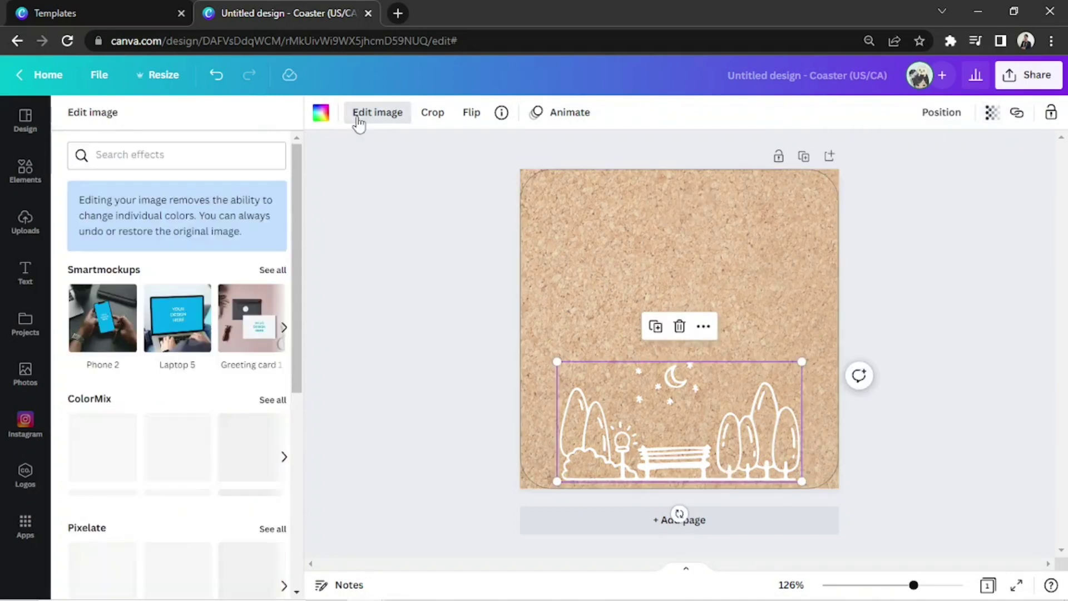
click(321, 112)
click(159, 298)
click(871, 225)
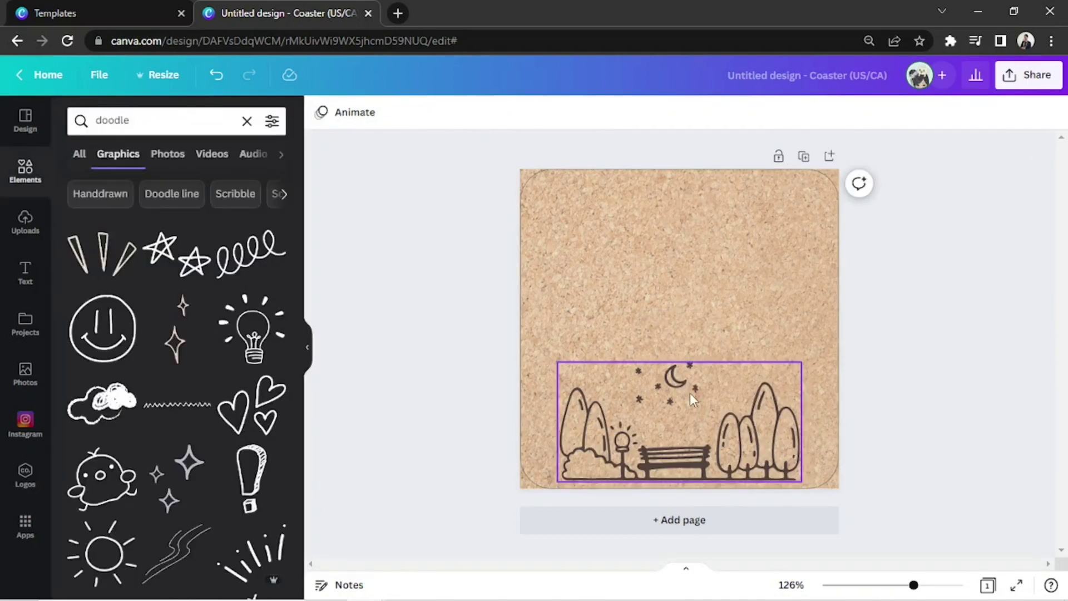
scroll(162, 394, down, 5)
mouse_move(171, 375)
mouse_down()
mouse_move(725, 294)
mouse_move(776, 245)
mouse_up()
click(472, 125)
click(477, 162)
click(320, 112)
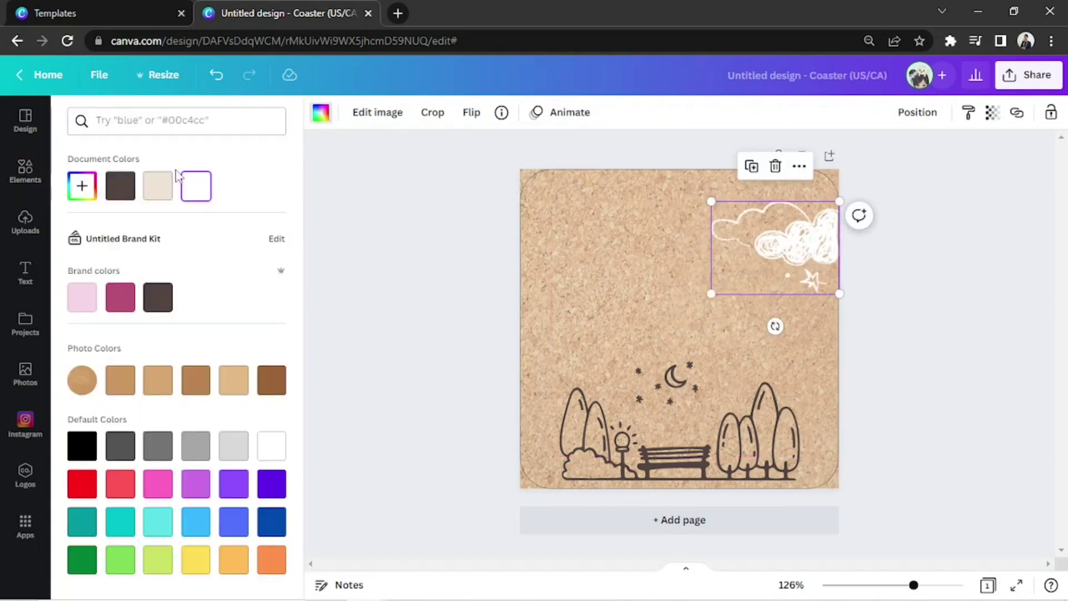
click(120, 186)
scroll(172, 245, down, 3)
scroll(129, 292, down, 3)
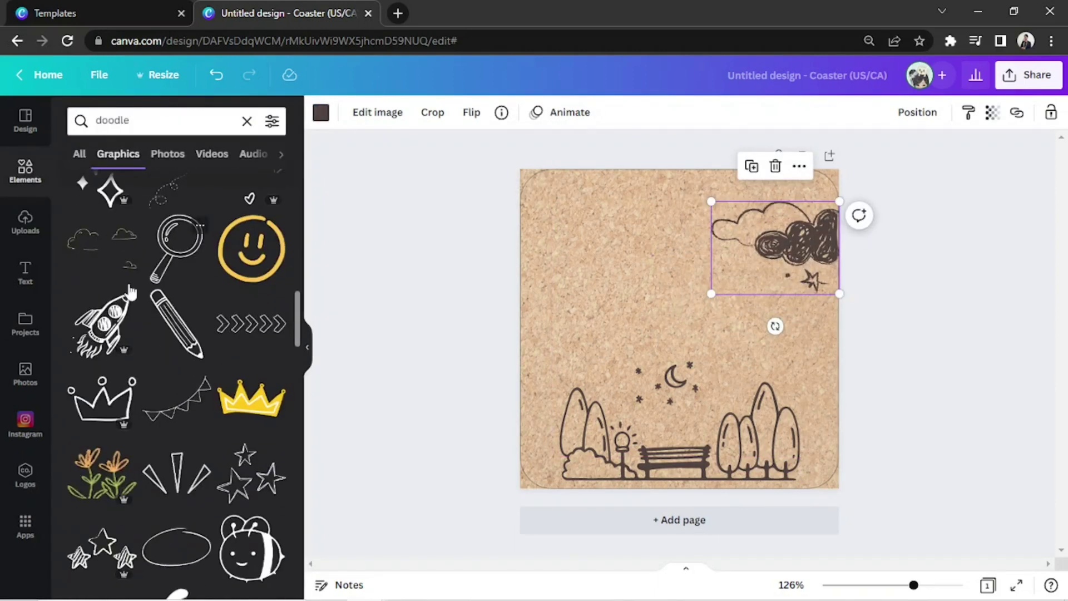
Place the rocket doodle, slightly resized, in the top-left corner.
drag(130, 292, 584, 276)
drag(528, 355, 513, 353)
mouse_move(572, 282)
mouse_down()
mouse_move(572, 243)
mouse_move(540, 252)
mouse_up()
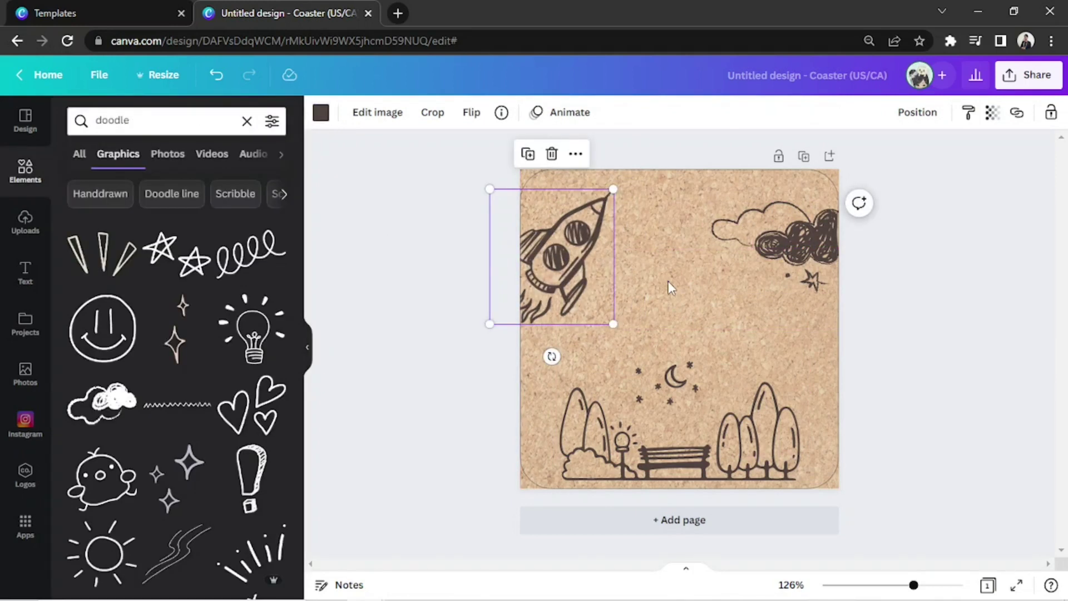
click(669, 288)
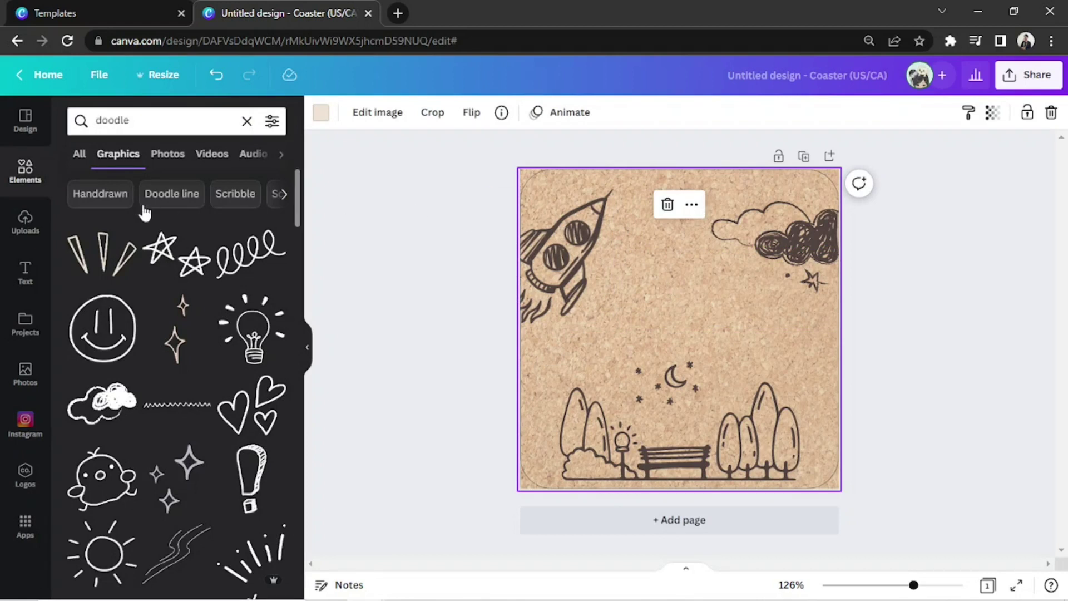
Add a text box reading 'Coaster', enlarge it and position it on the coaster.
click(26, 274)
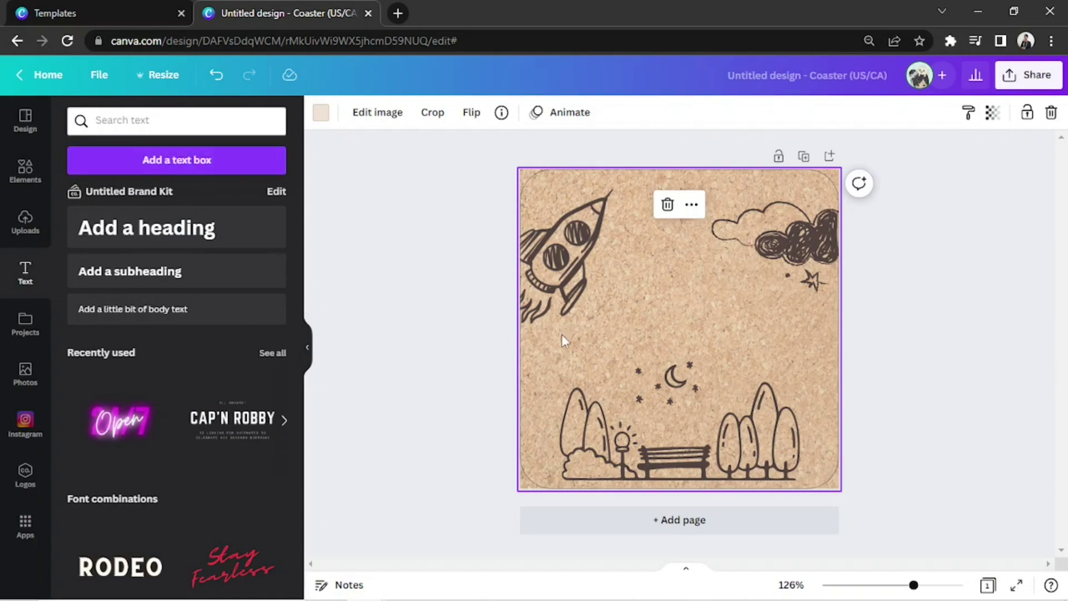
key(t)
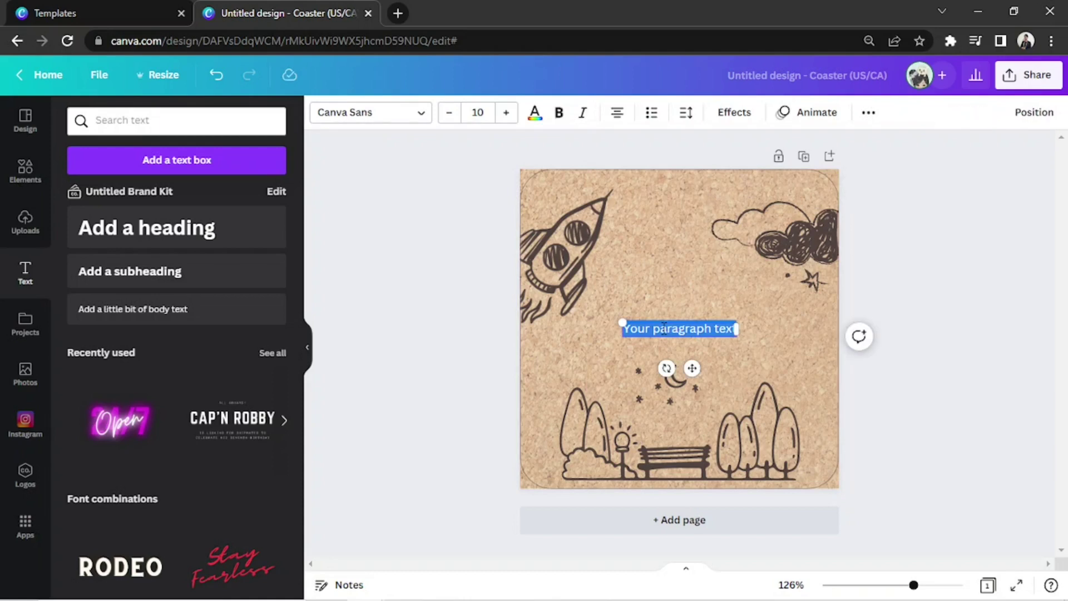
drag(619, 324, 516, 287)
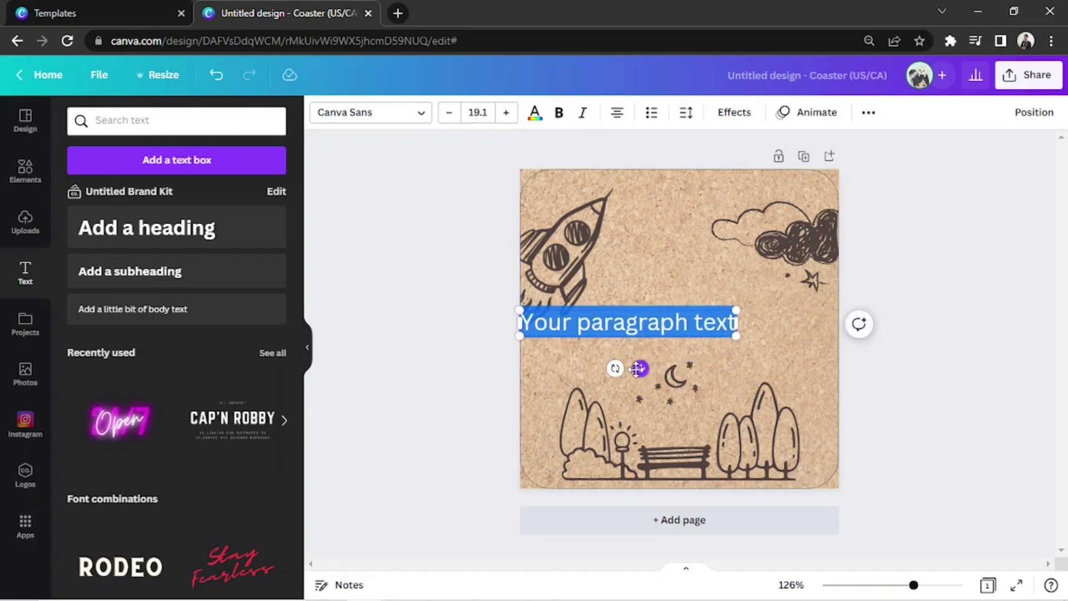
drag(639, 369, 691, 369)
key(ctrl+a)
text(Coaster)
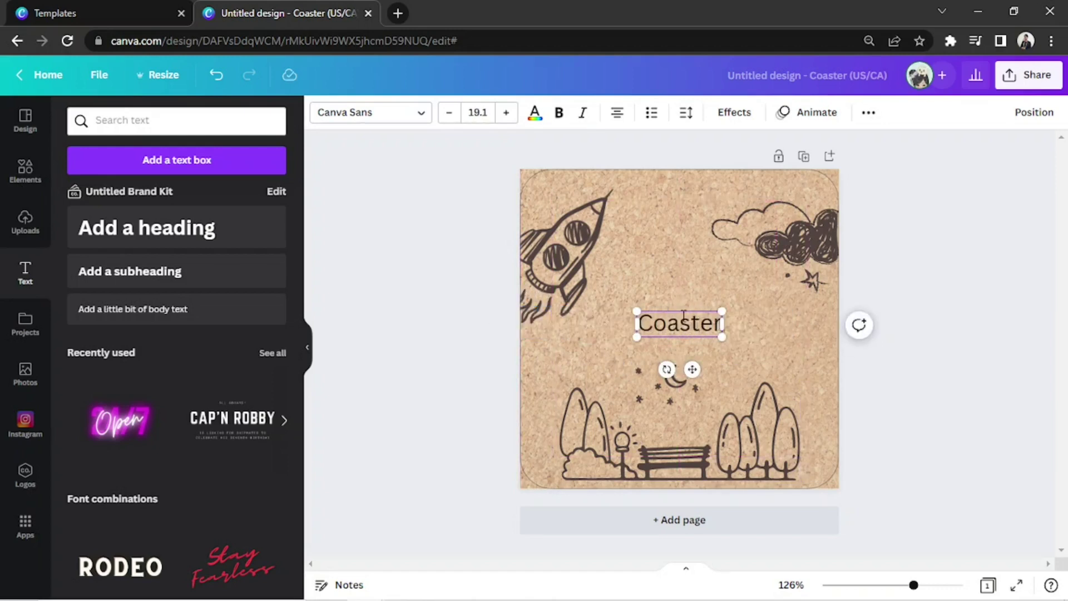
drag(631, 308, 608, 295)
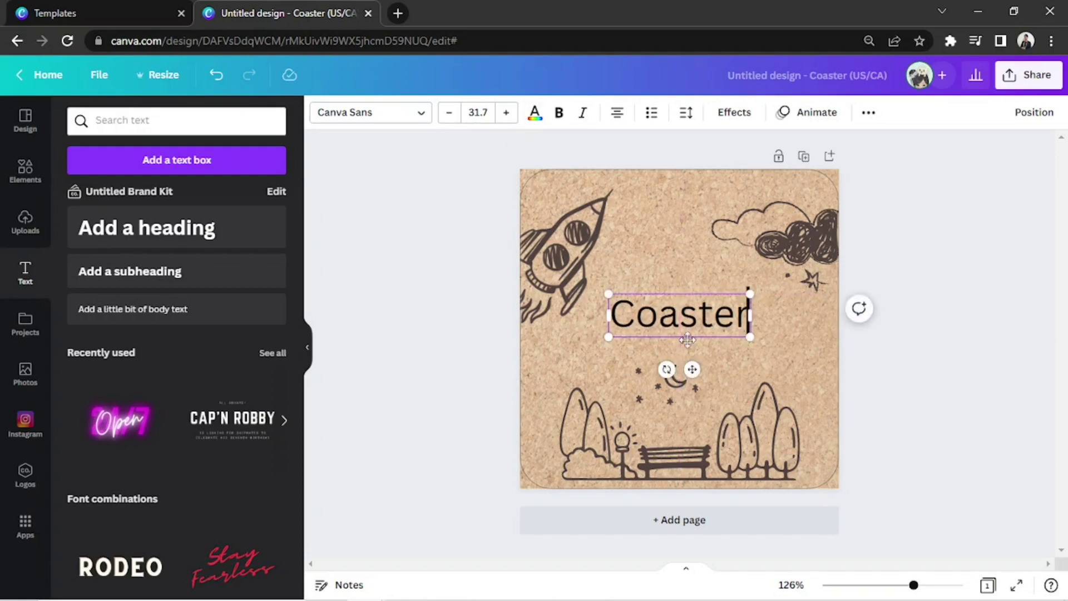
Colour the Coaster title with the dark brown document swatch.
click(534, 114)
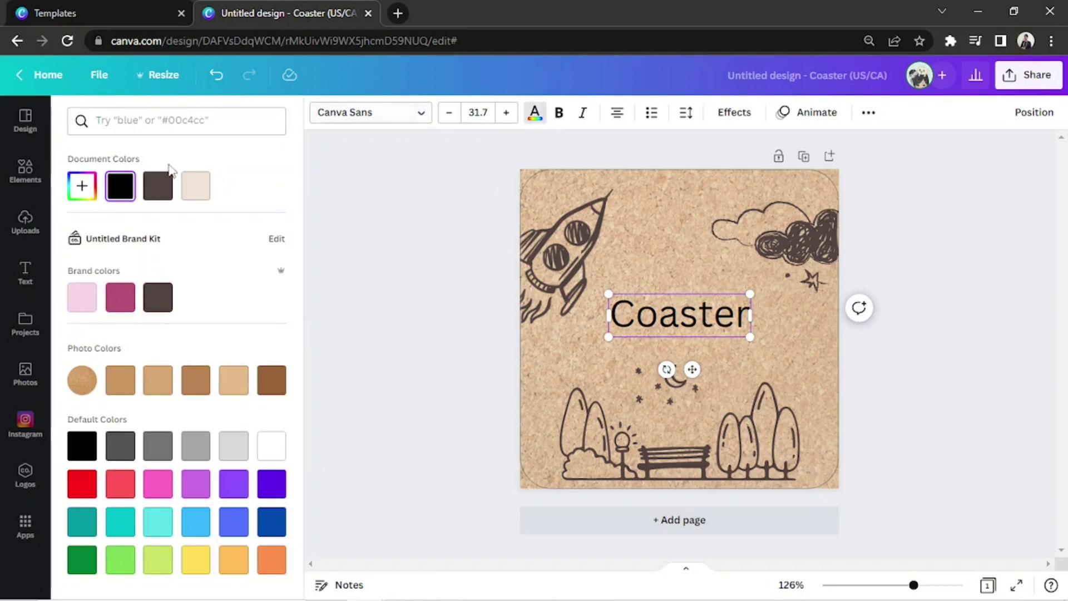
click(156, 190)
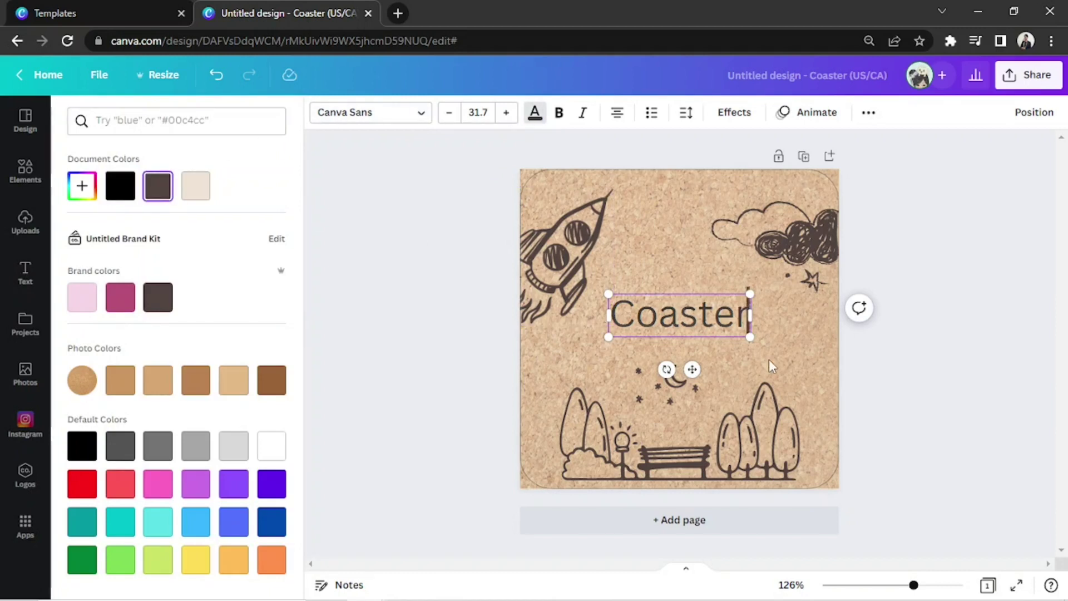
Search fonts for 'calligraphy', try Daydream and Satisfy, then apply Magenta.
click(356, 112)
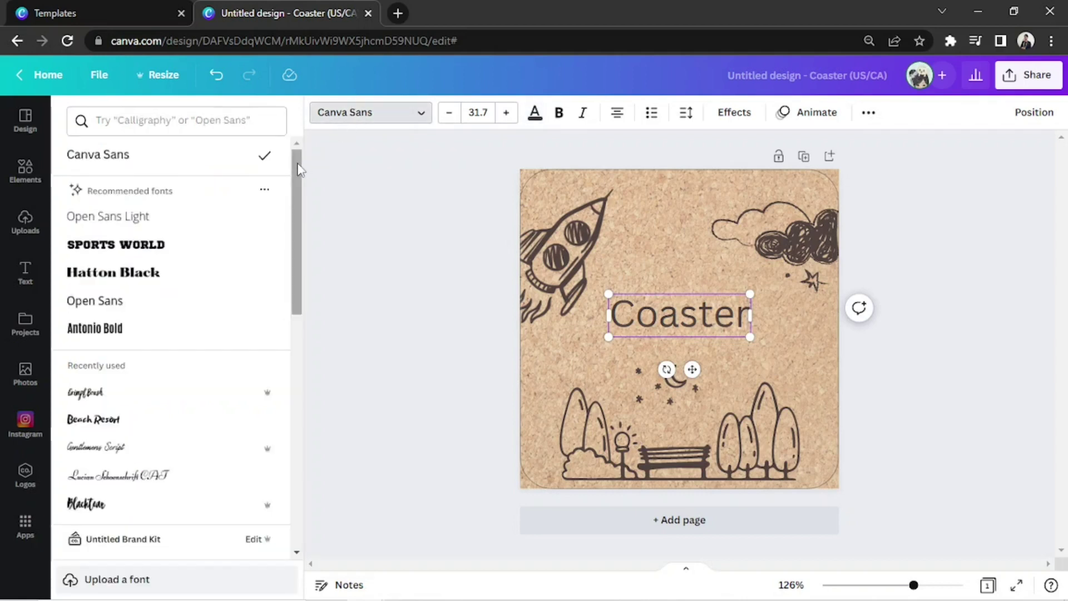
scroll(297, 198, down, 2)
mouse_move(298, 198)
mouse_down()
mouse_move(298, 287)
mouse_move(297, 167)
mouse_up()
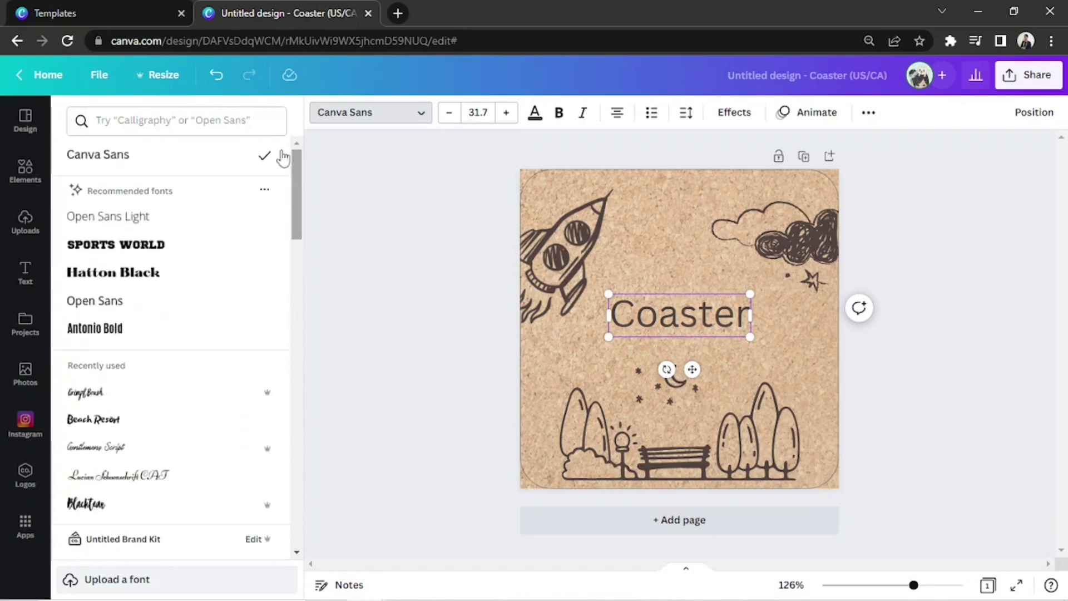
click(252, 122)
click(274, 158)
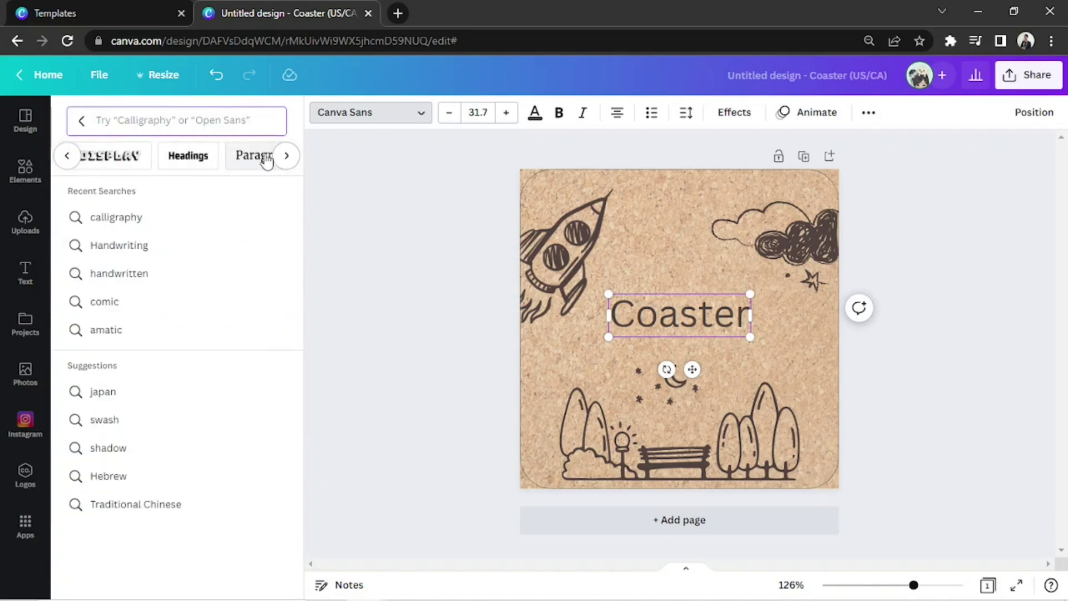
click(272, 159)
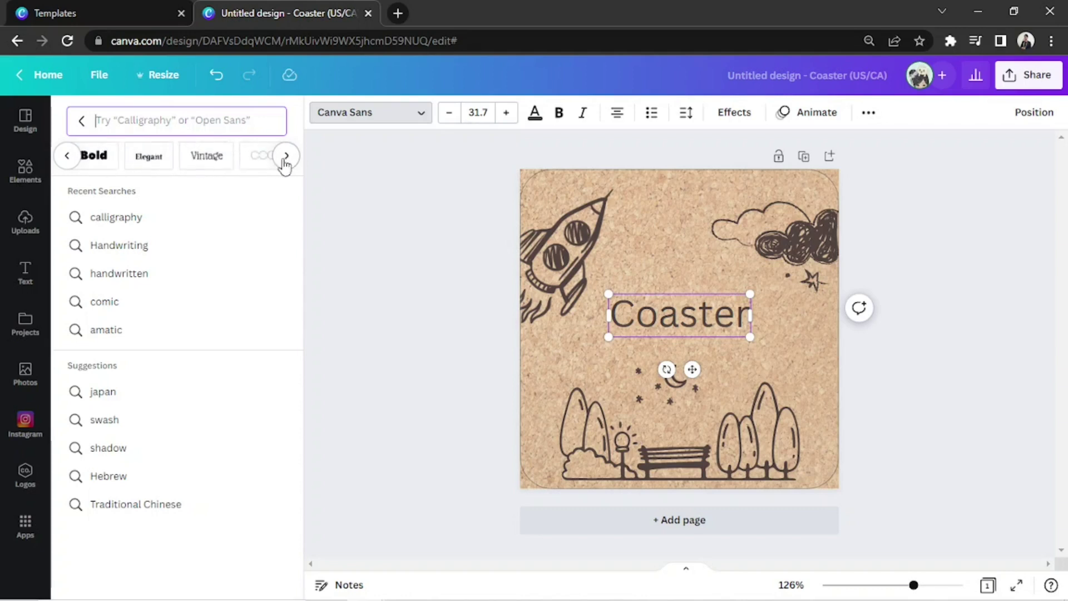
click(286, 161)
click(67, 155)
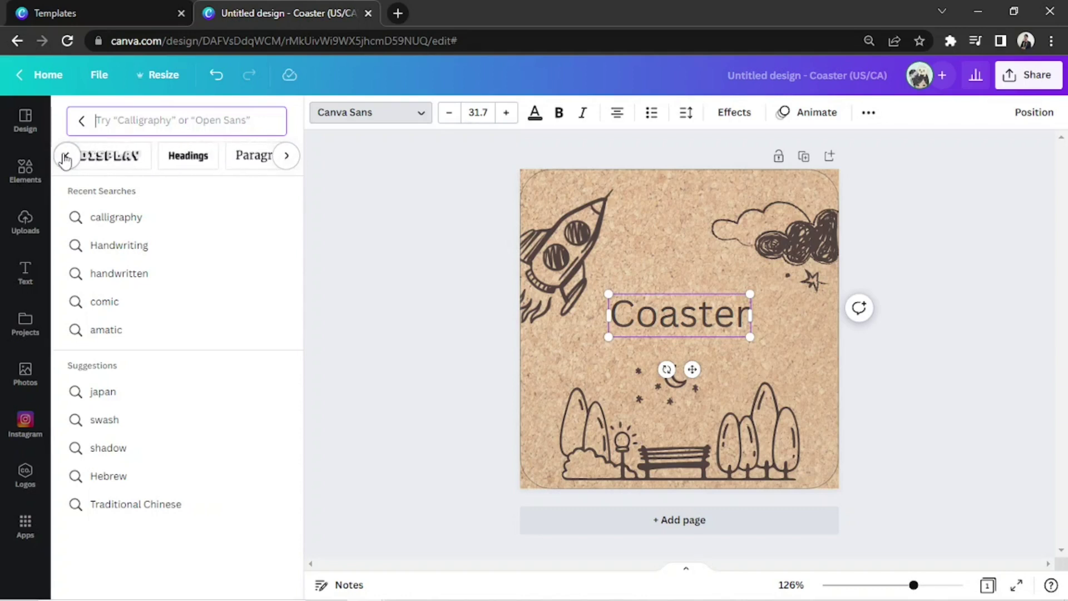
click(67, 155)
click(125, 119)
text(calligraphy)
scroll(192, 179, down, 4)
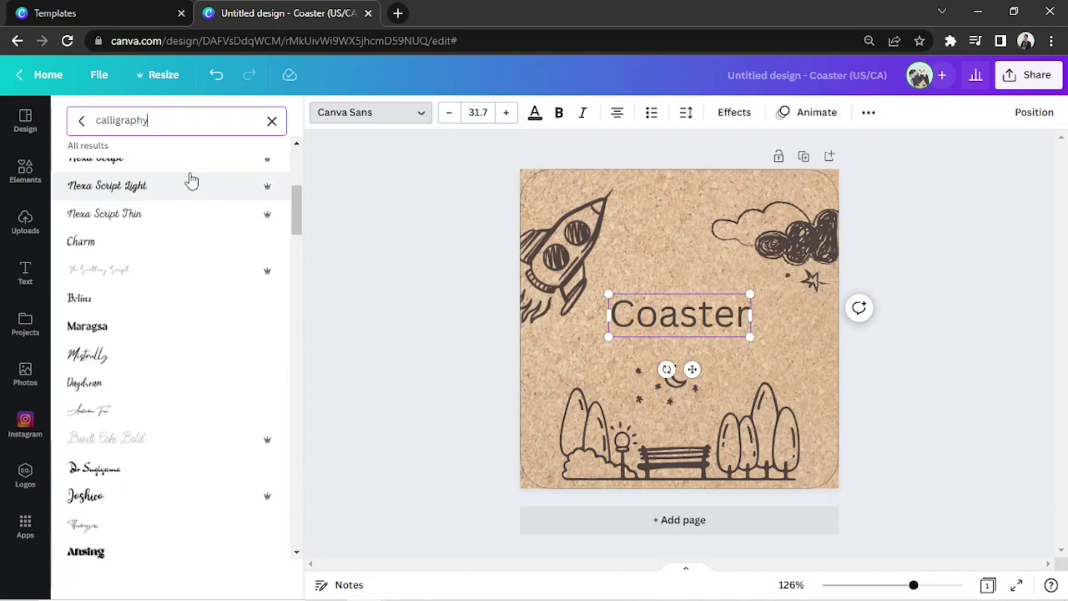
scroll(144, 302, down, 1)
click(143, 302)
scroll(144, 303, down, 4)
click(179, 470)
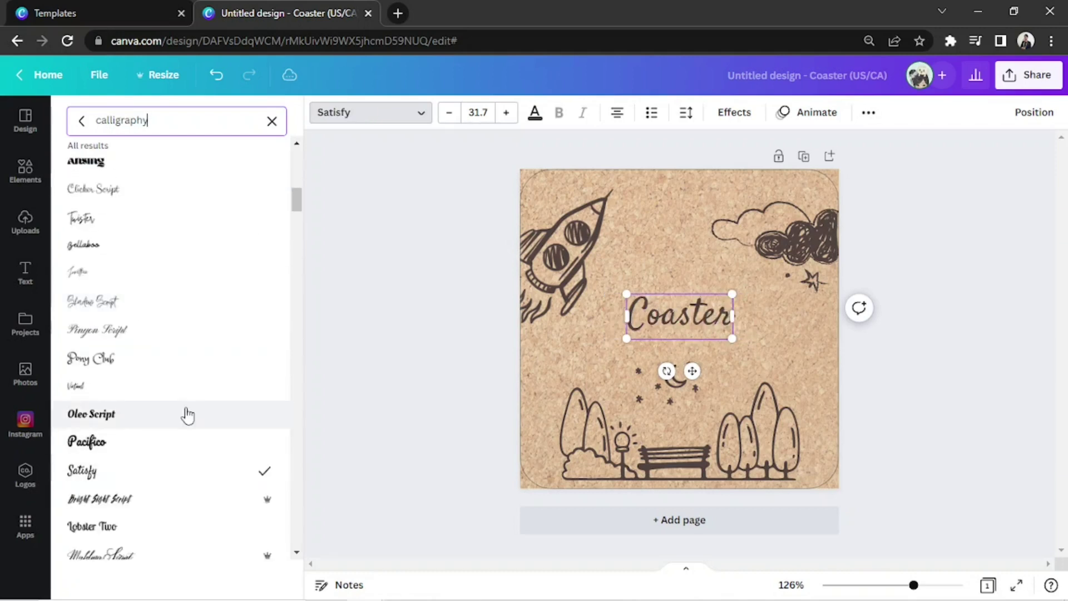
scroll(186, 412, down, 3)
scroll(187, 414, down, 4)
scroll(187, 413, down, 3)
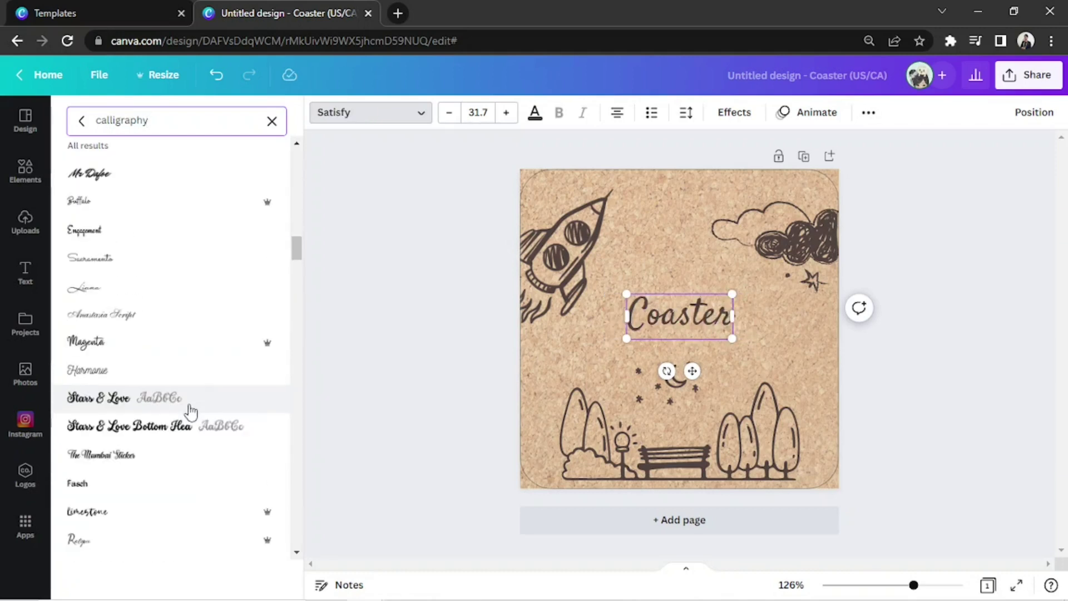
click(186, 346)
mouse_move(627, 294)
mouse_down()
mouse_move(564, 264)
mouse_move(681, 319)
mouse_up()
Crop the top off the park scene to remove the moon and stars.
click(550, 342)
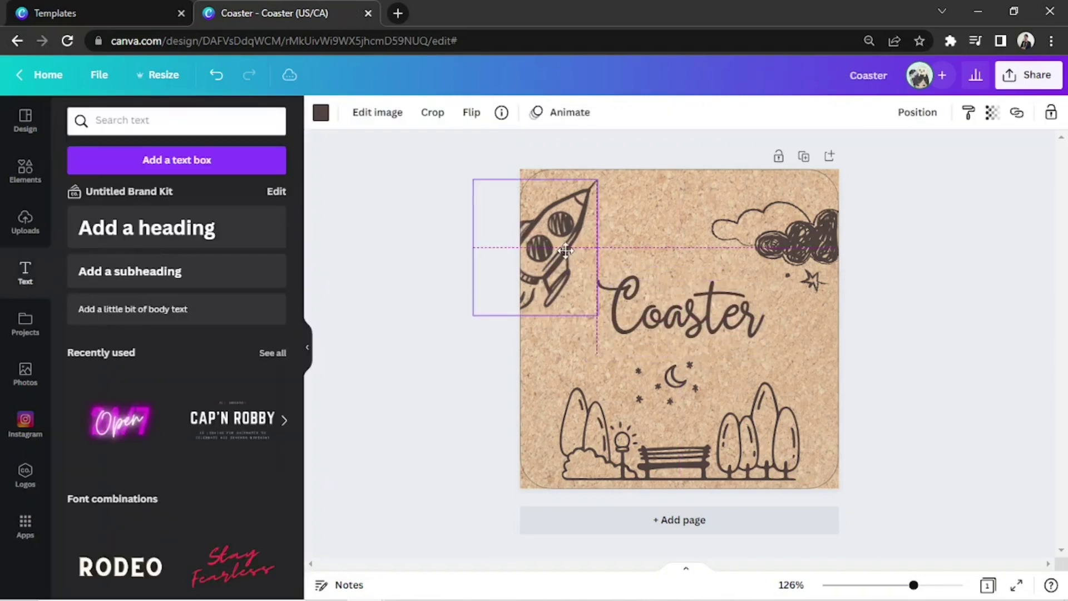
click(693, 313)
double_click(728, 402)
click(877, 355)
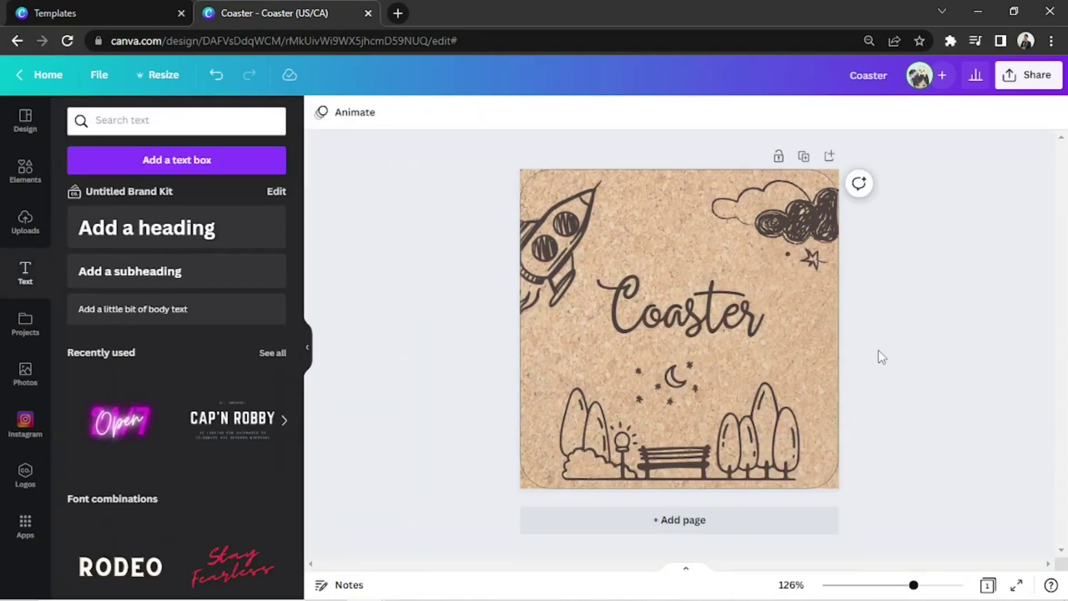
click(679, 451)
double_click(680, 451)
drag(801, 362, 802, 393)
key(Return)
Confirm the park crop and search Elements graphics for 'calligraphy'.
double_click(680, 450)
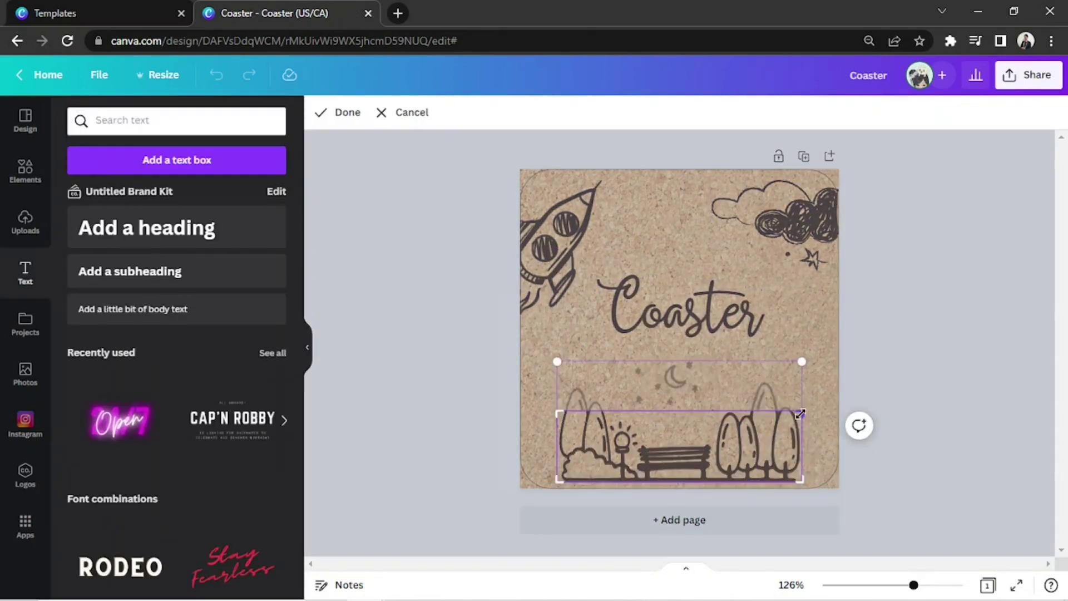
click(338, 111)
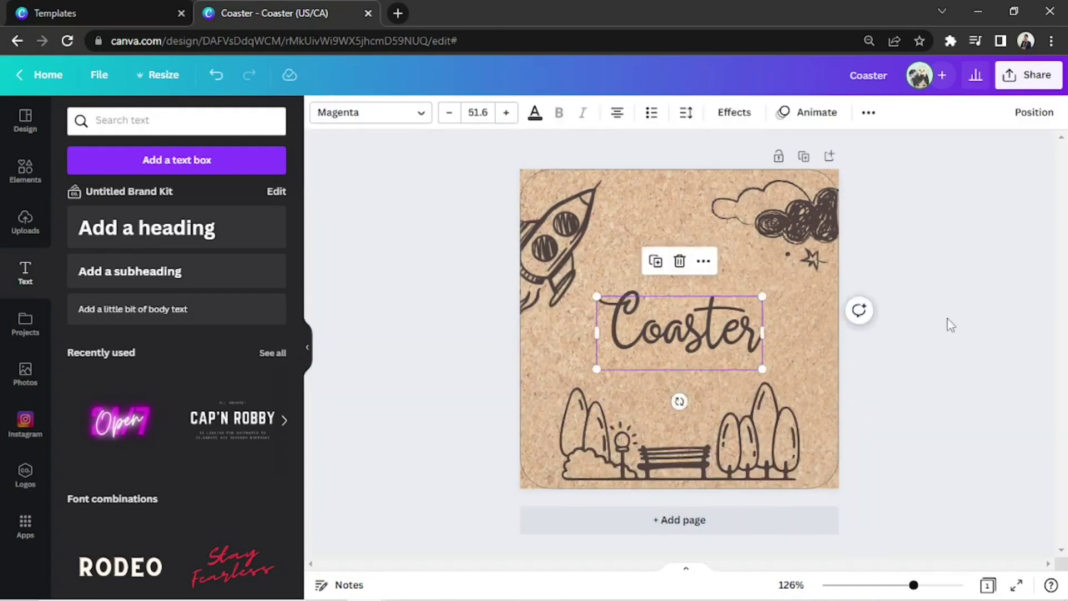
click(25, 171)
text(calligraphy)
key(Return)
scroll(236, 310, down, 5)
scroll(236, 311, down, 5)
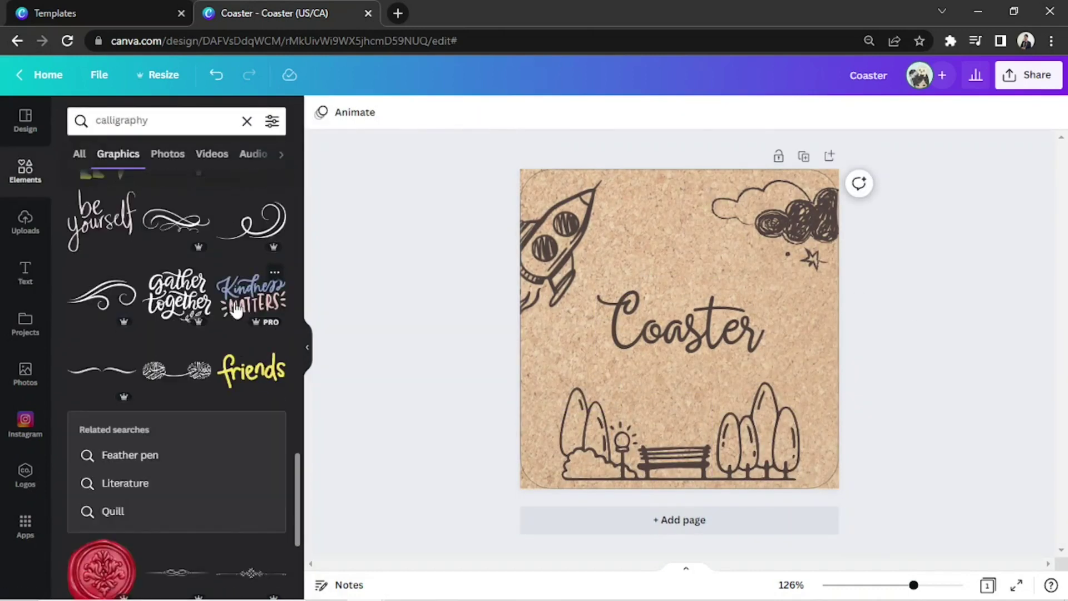
scroll(236, 311, down, 5)
scroll(236, 310, down, 3)
scroll(237, 311, down, 2)
Try heart and flourish graphics below the title, deleting and then restoring the dropped flourish.
click(250, 371)
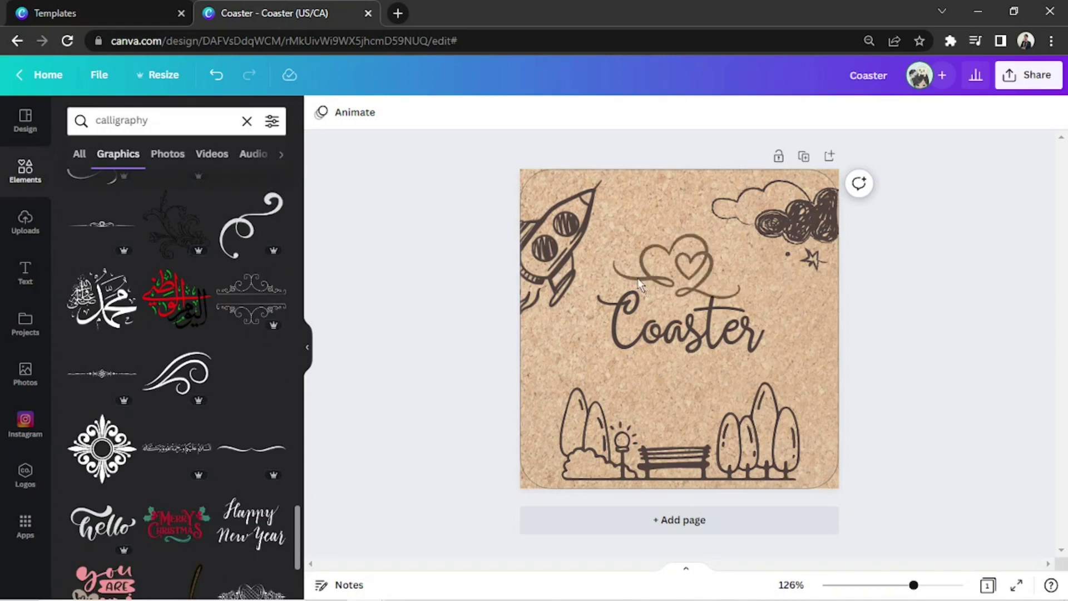
key(Delete)
scroll(233, 388, down, 5)
scroll(231, 385, down, 5)
scroll(232, 384, down, 5)
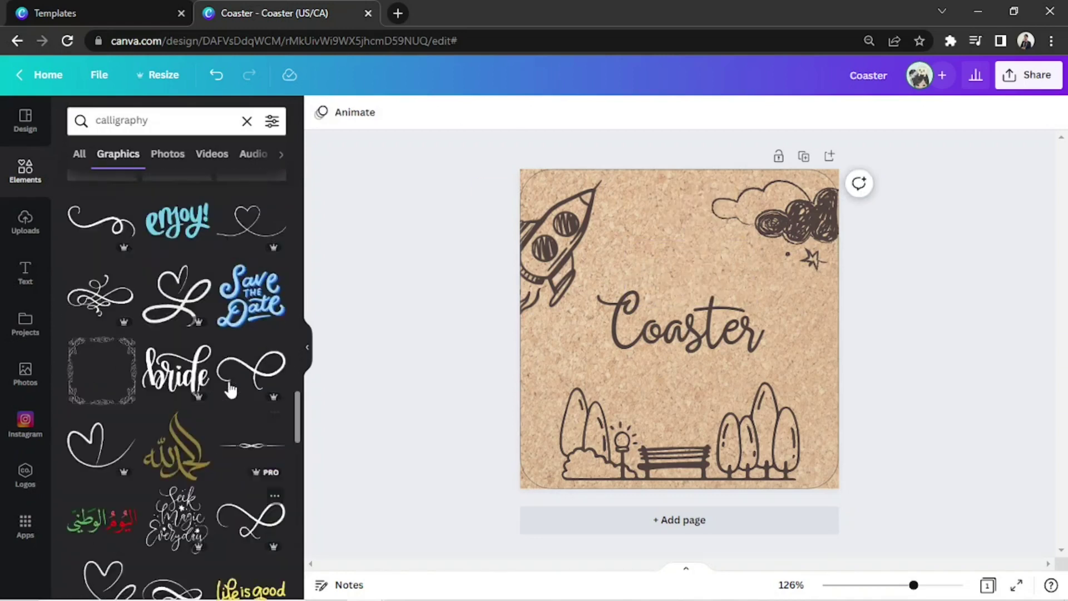
scroll(232, 383, down, 5)
scroll(233, 382, down, 3)
drag(238, 382, 641, 380)
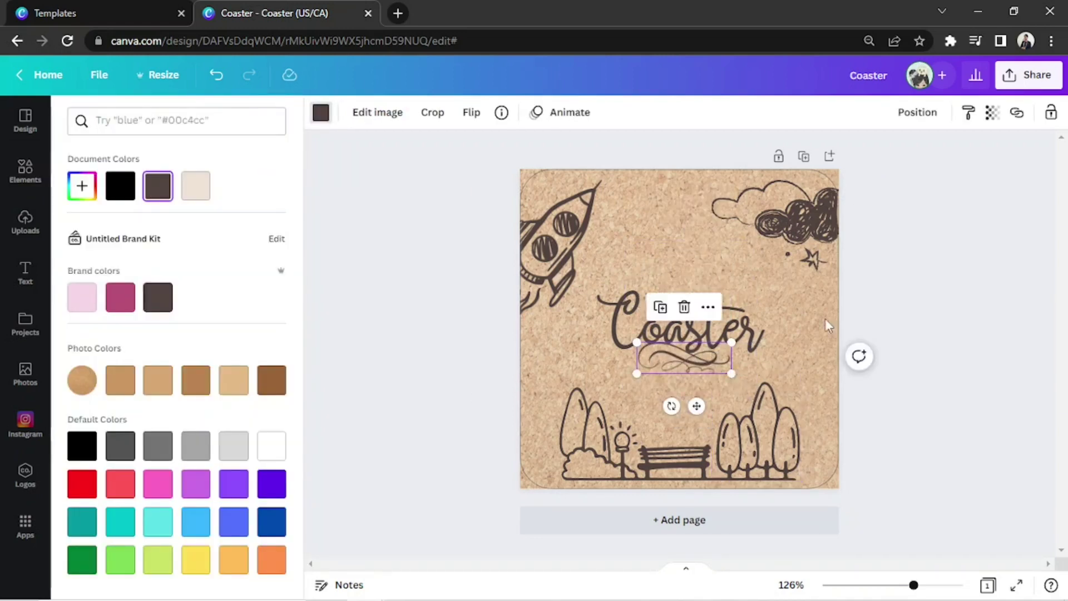
key(Delete)
scroll(250, 375, down, 3)
key(ctrl+z)
Place a similar recommended calligraphy flourish beneath the 'Coaster' title.
click(258, 306)
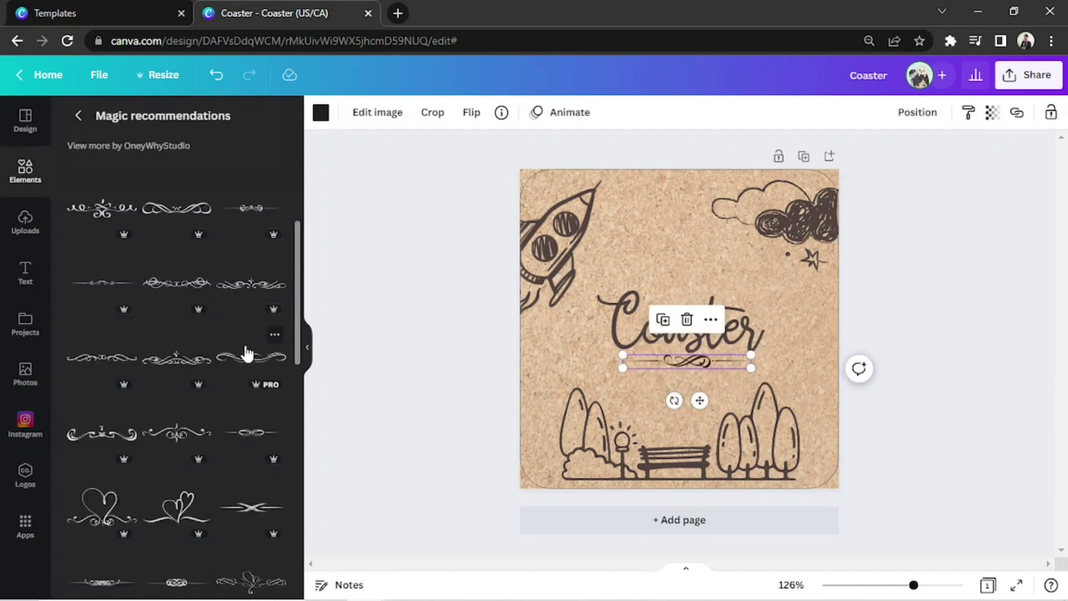
scroll(246, 351, down, 5)
drag(245, 350, 659, 384)
click(731, 340)
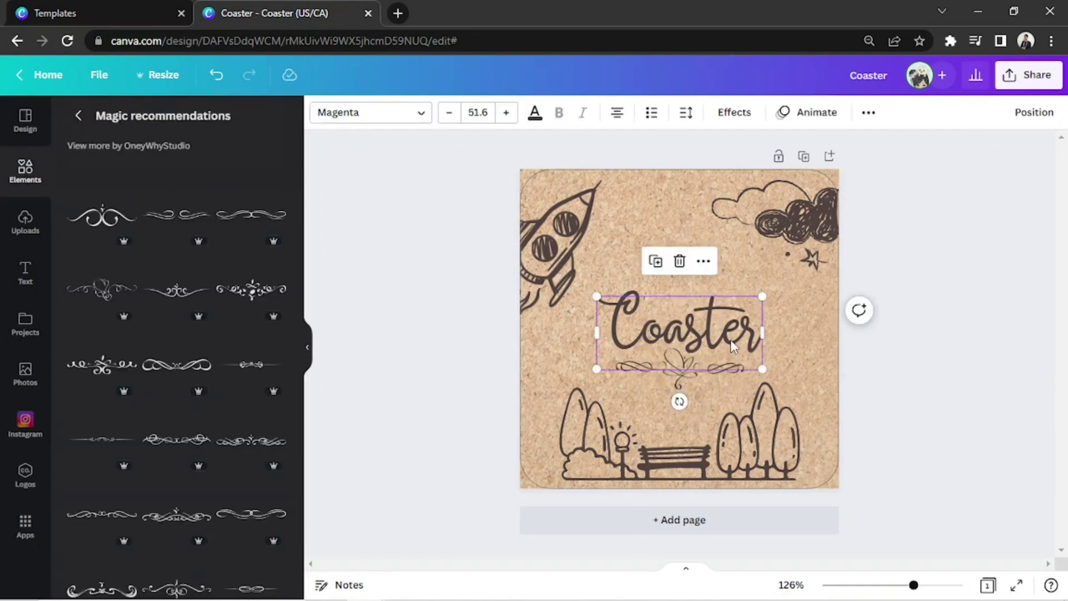
click(25, 171)
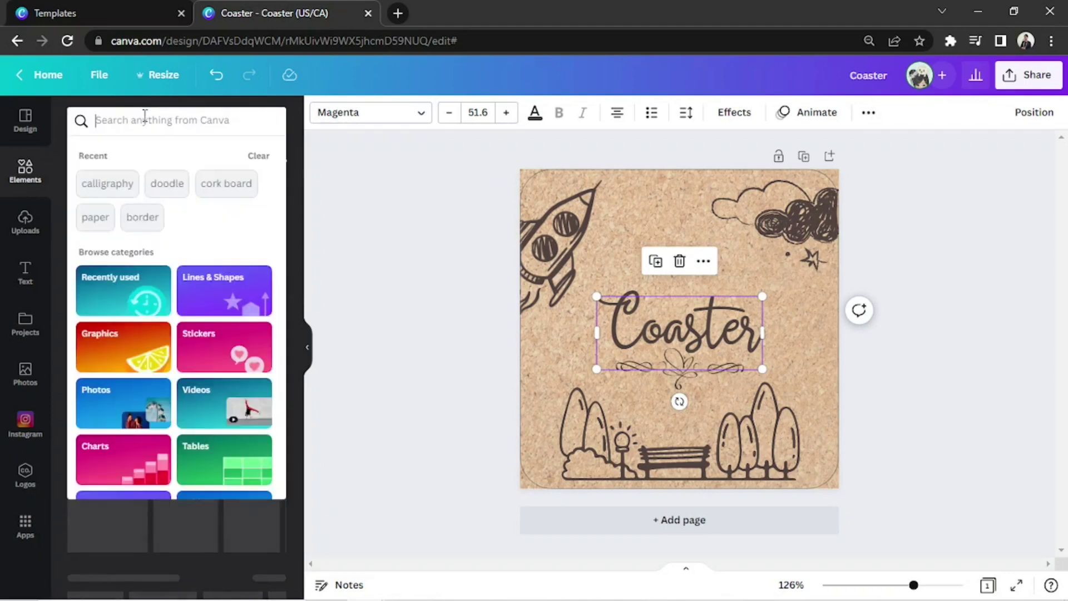
click(655, 325)
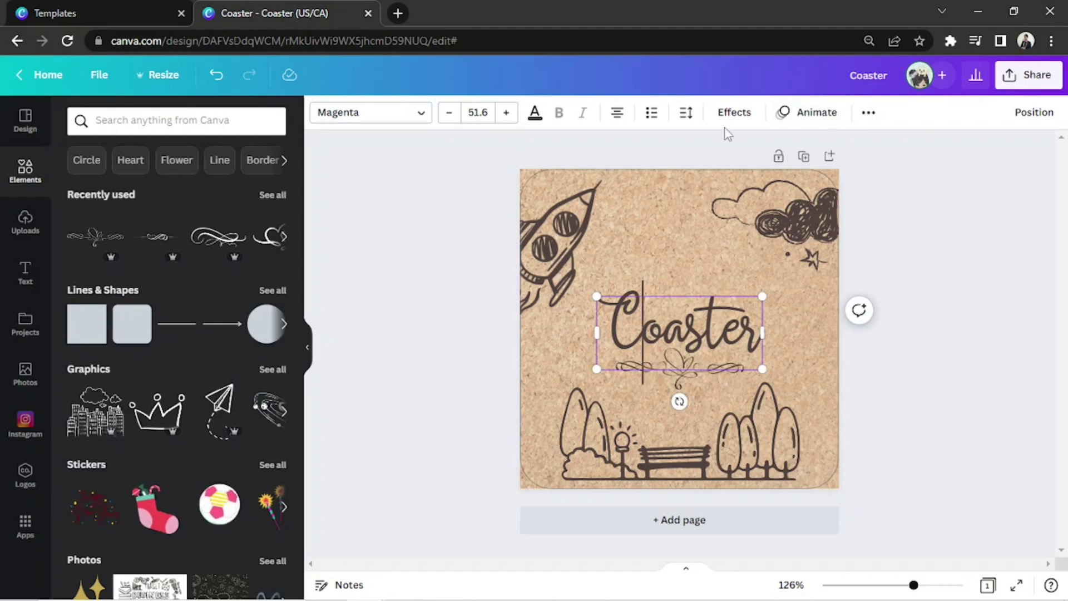
Apply the Curve shape effect to the 'Coaster' title so it arches.
click(734, 114)
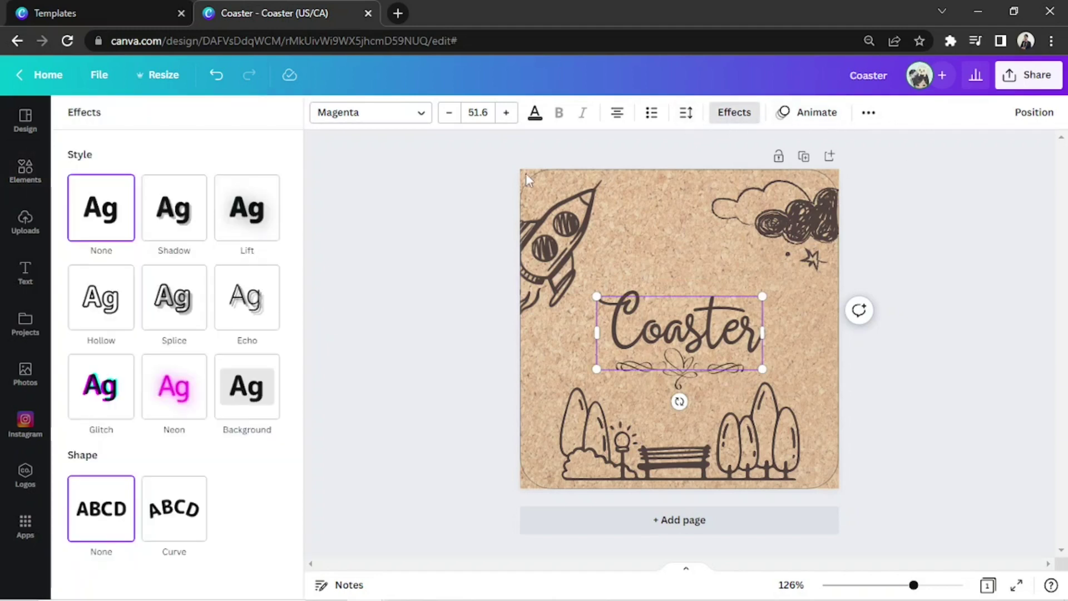
click(174, 516)
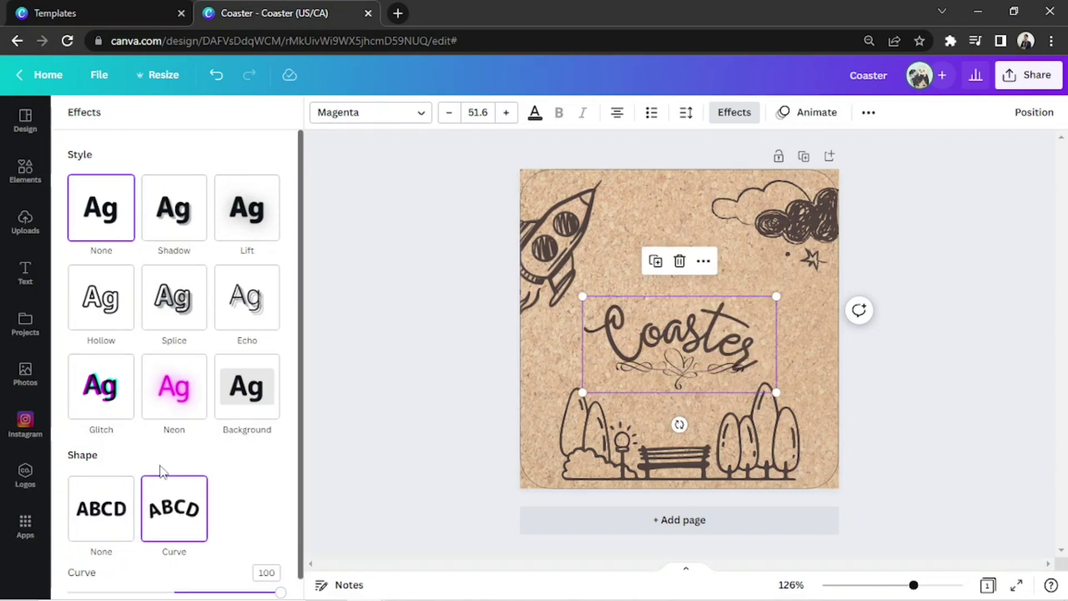
click(983, 440)
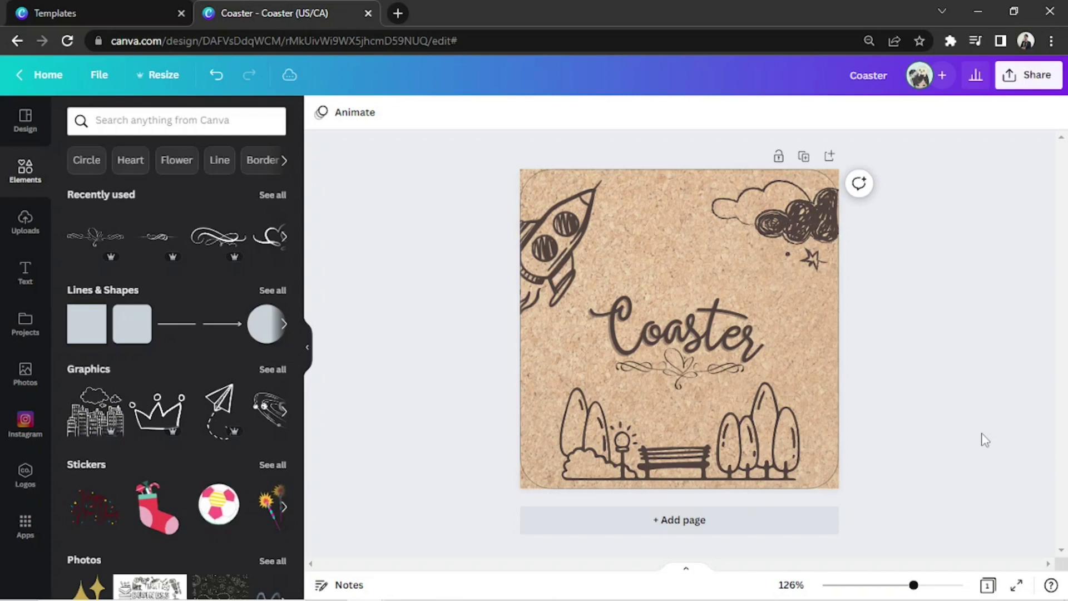
Download the coaster from the Share menu, keeping PNG as the file type.
click(1031, 81)
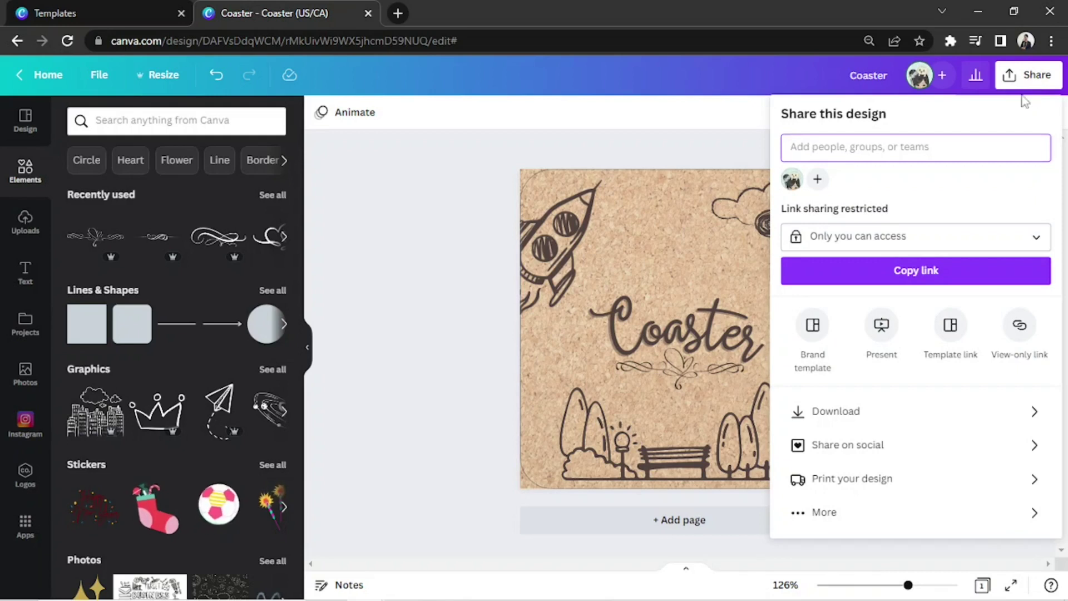
click(921, 409)
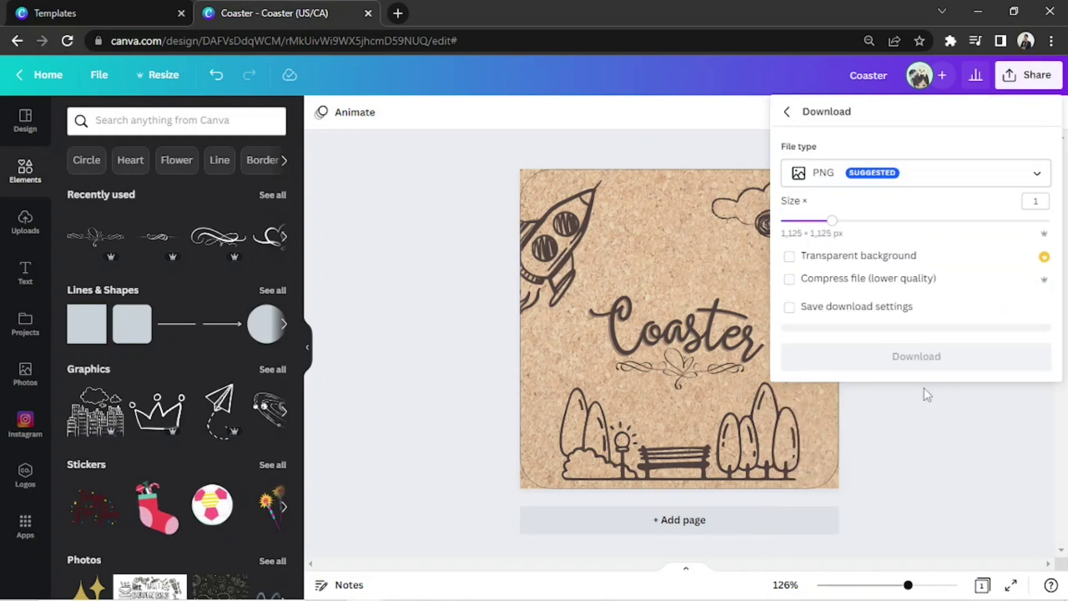
click(926, 182)
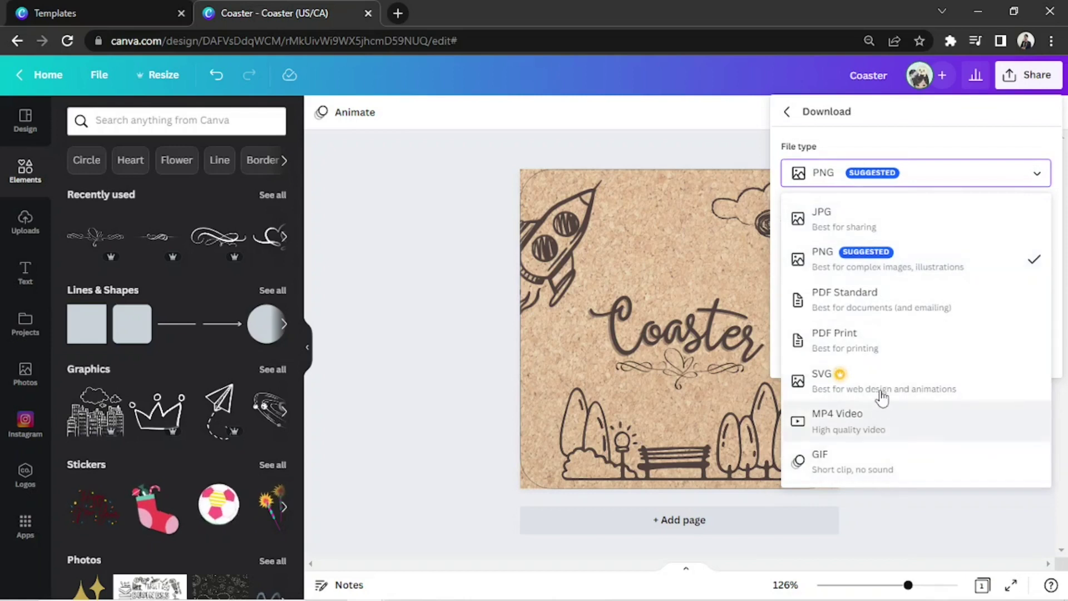
click(882, 182)
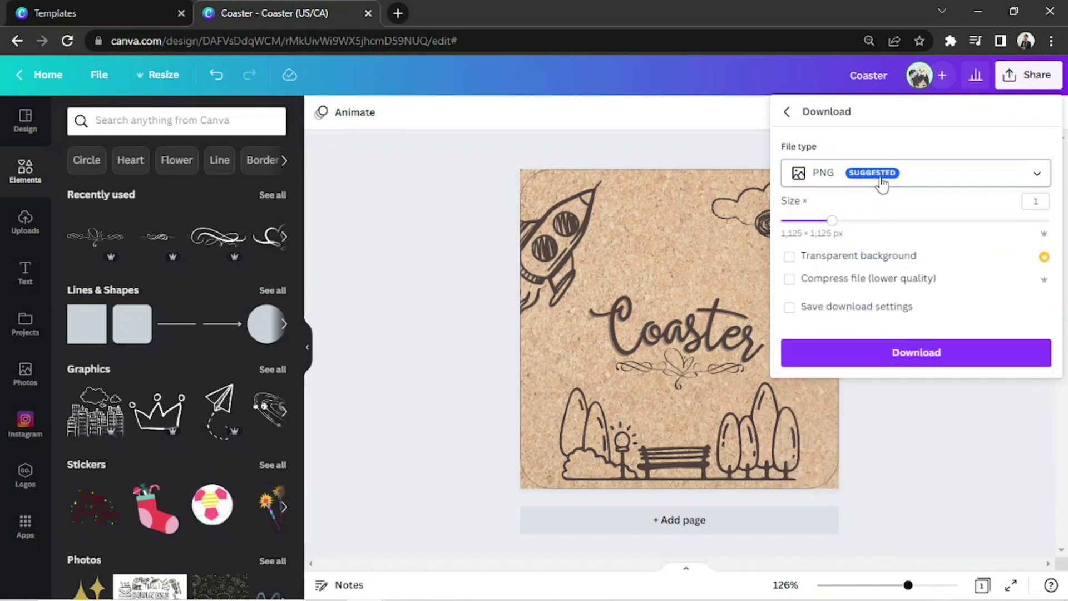
click(881, 357)
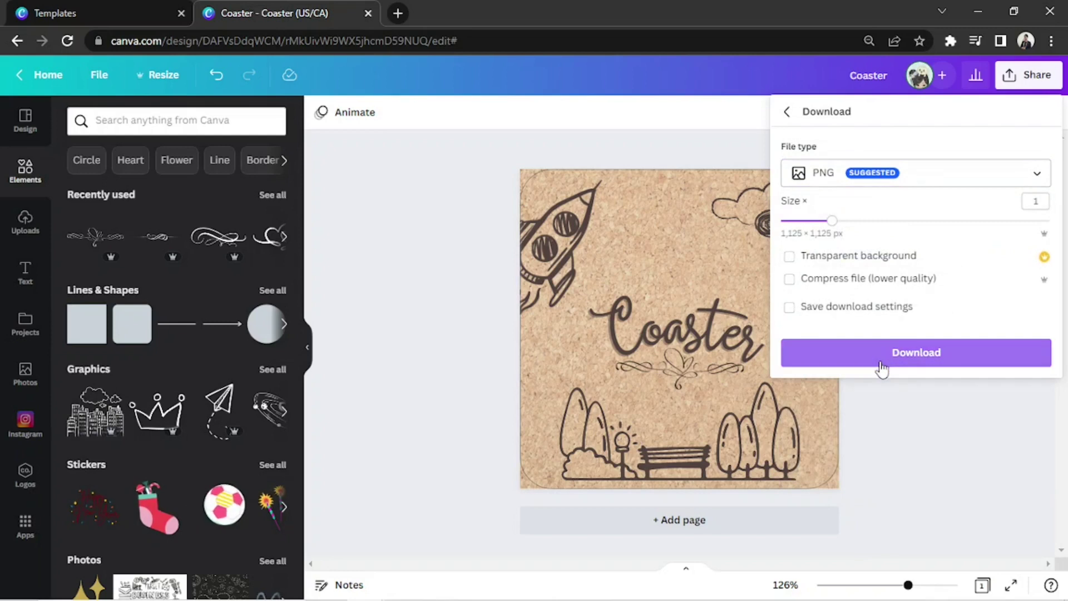